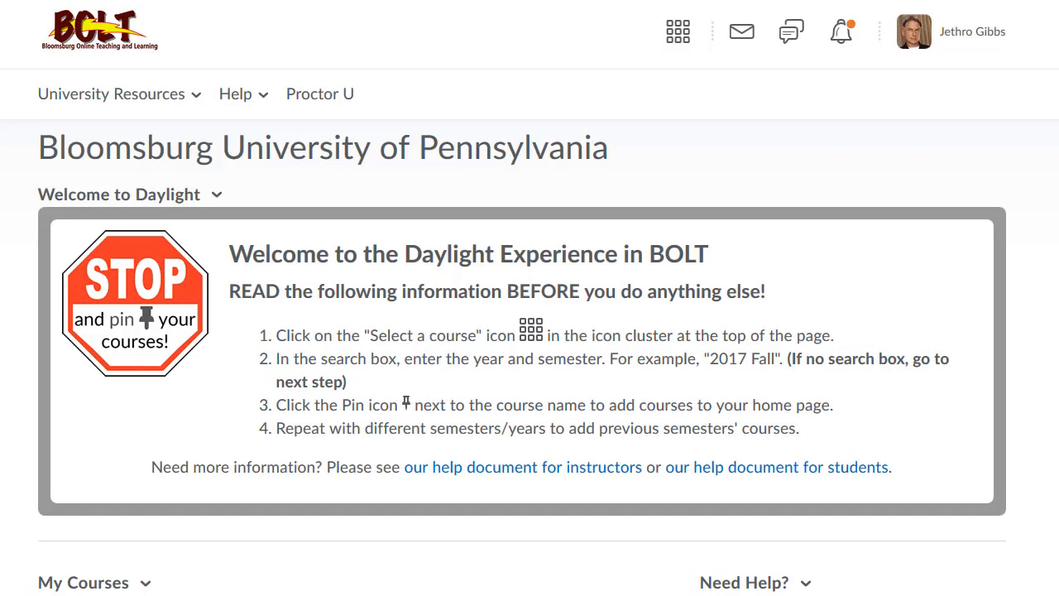
scroll(530, 331, down, 6)
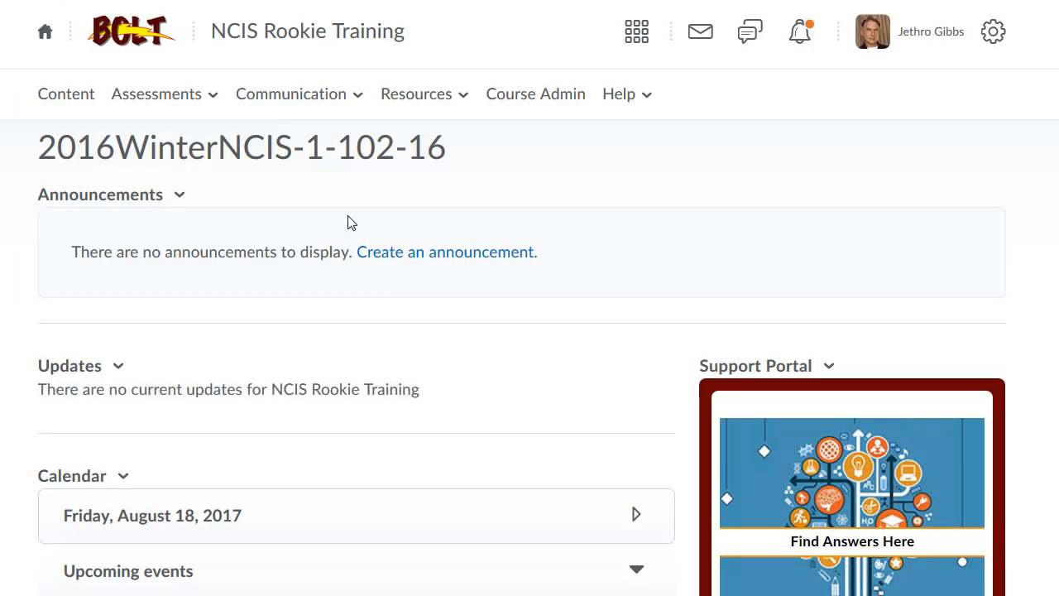
- Reach the course's Zoom page from the Communication tools of NCIS Rookie Training
click(313, 97)
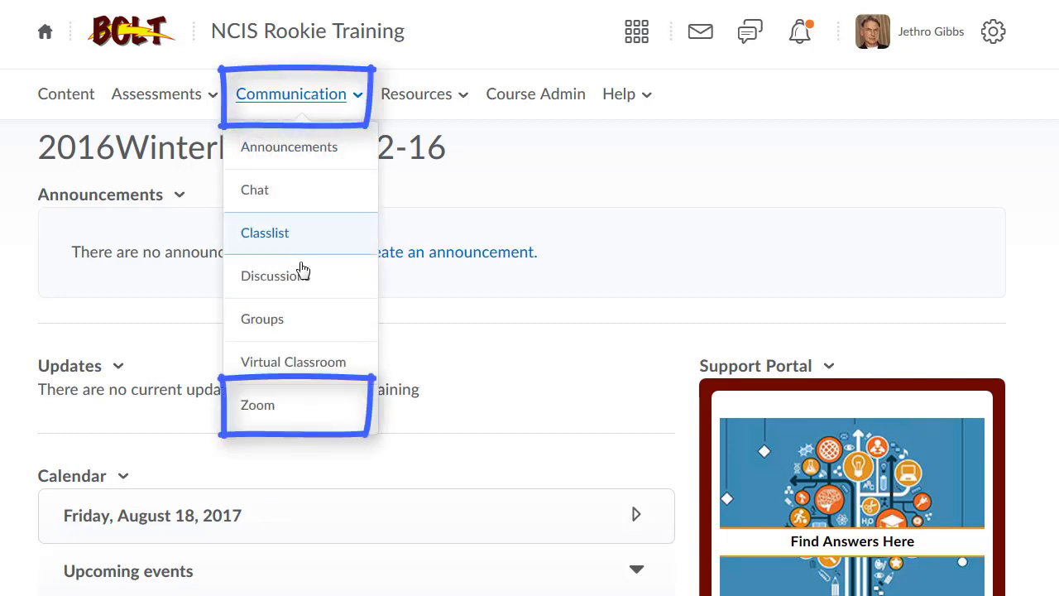
click(270, 406)
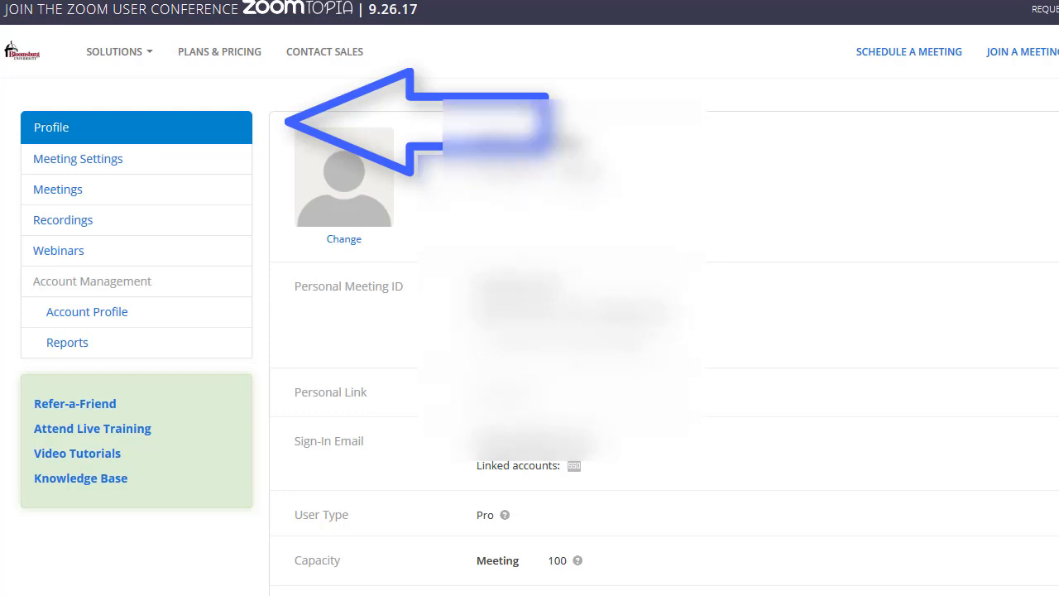
scroll(530, 331, down, 3)
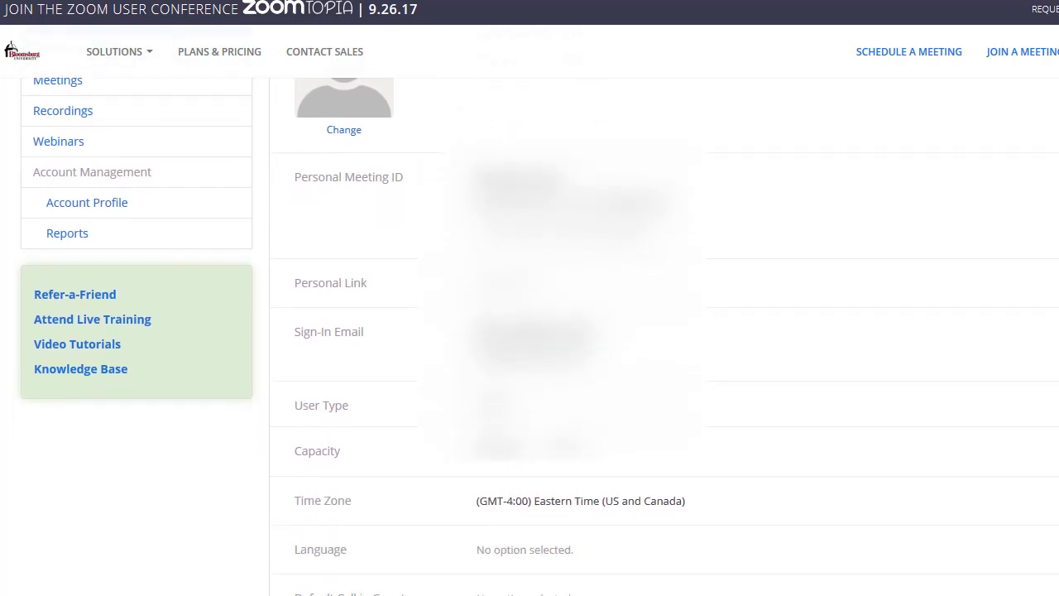
scroll(530, 331, down, 3)
scroll(529, 331, down, 3)
scroll(530, 330, down, 3)
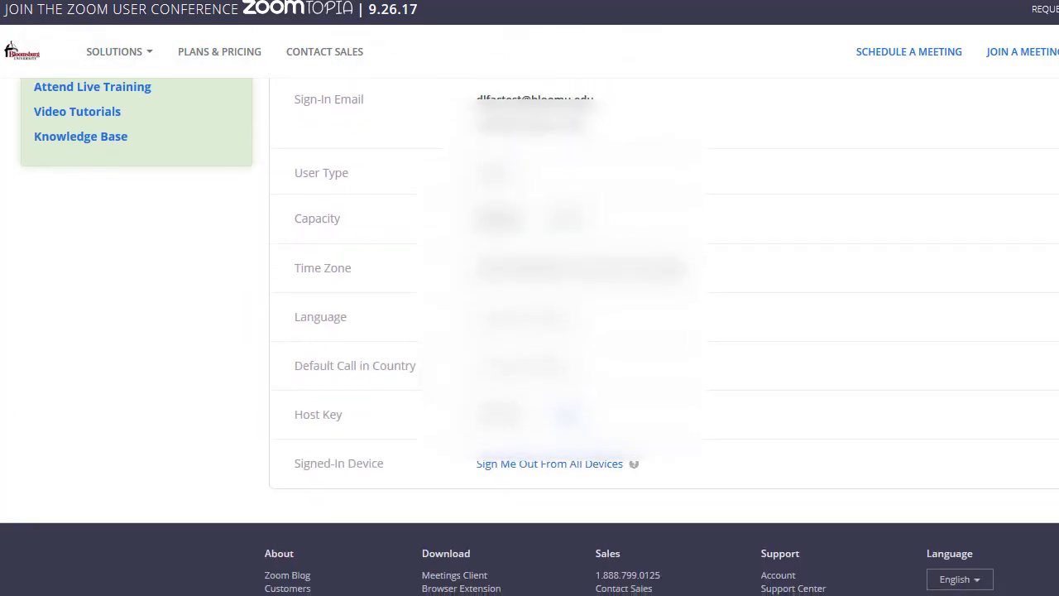
scroll(529, 331, down, 1)
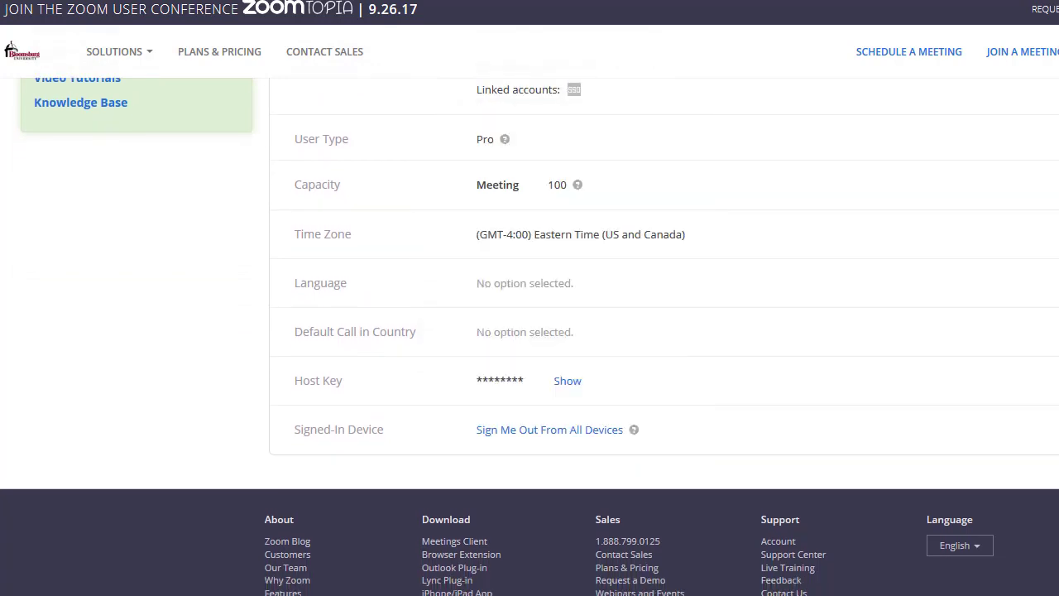
scroll(529, 331, down, 1)
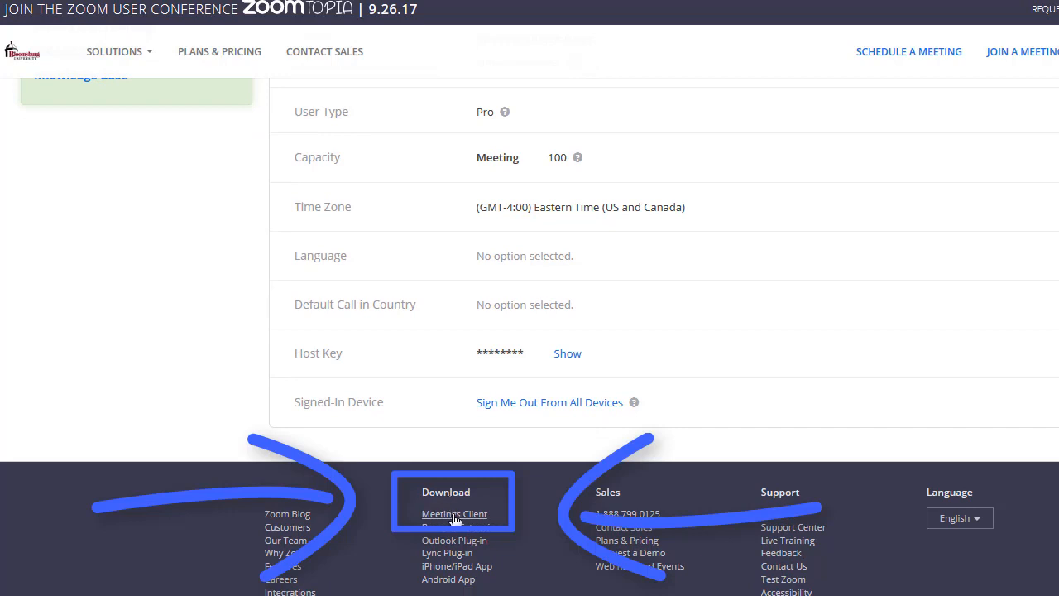
- Download the Zoom Client for Meetings installer and save ZoomInstaller.exe into Downloads
click(454, 516)
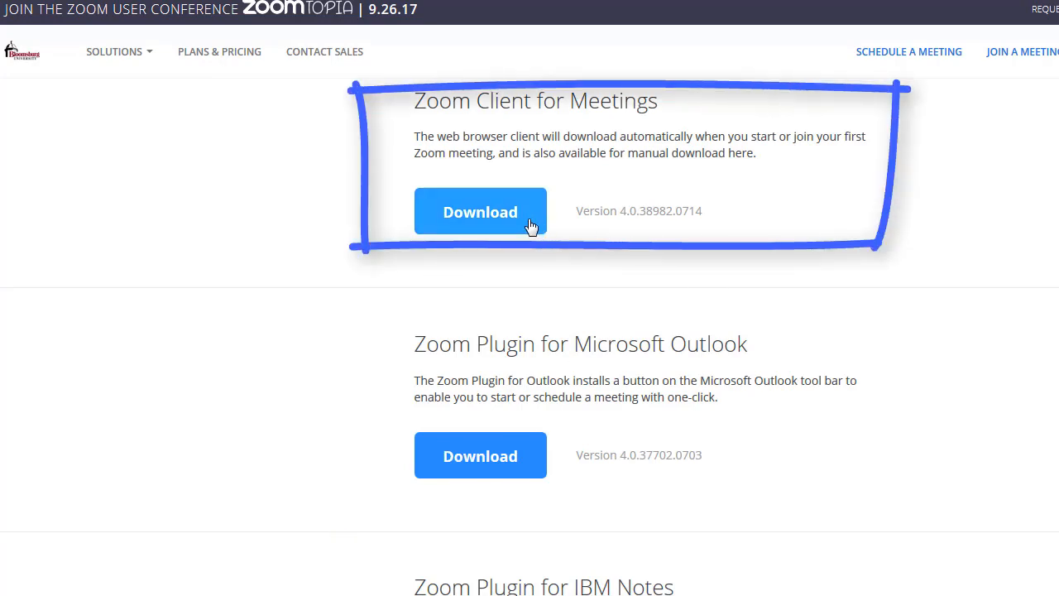
click(531, 225)
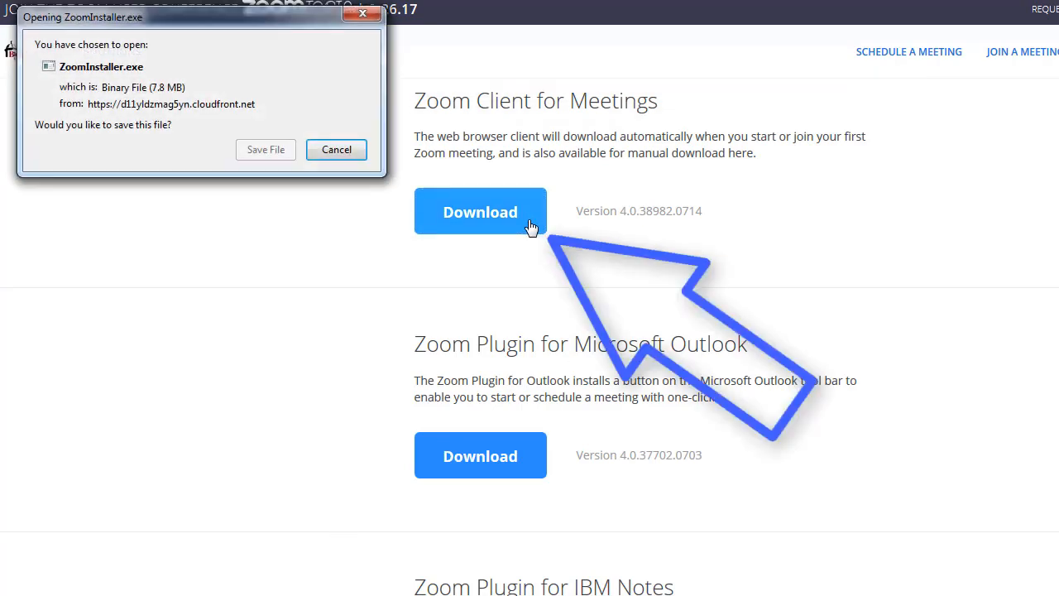
drag(246, 25, 378, 76)
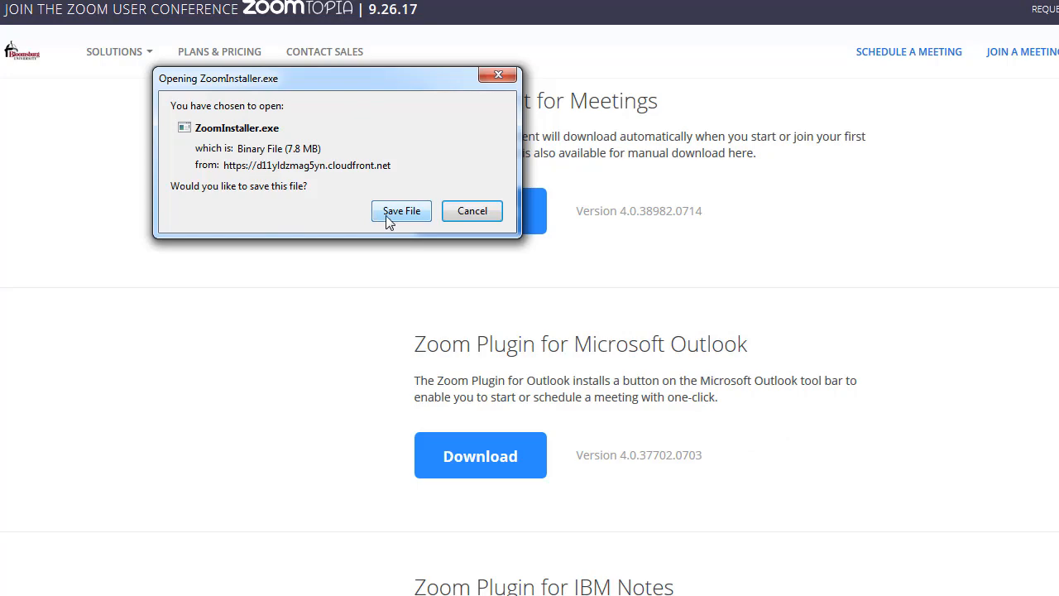
click(392, 217)
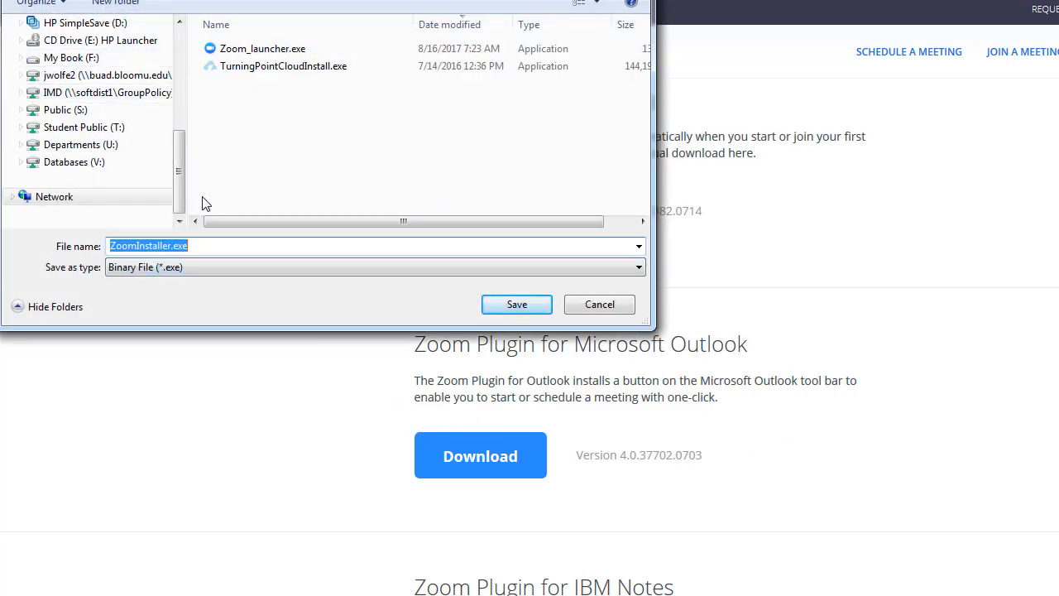
mouse_move(406, 2)
mouse_down()
mouse_move(434, 21)
mouse_move(434, 35)
mouse_up()
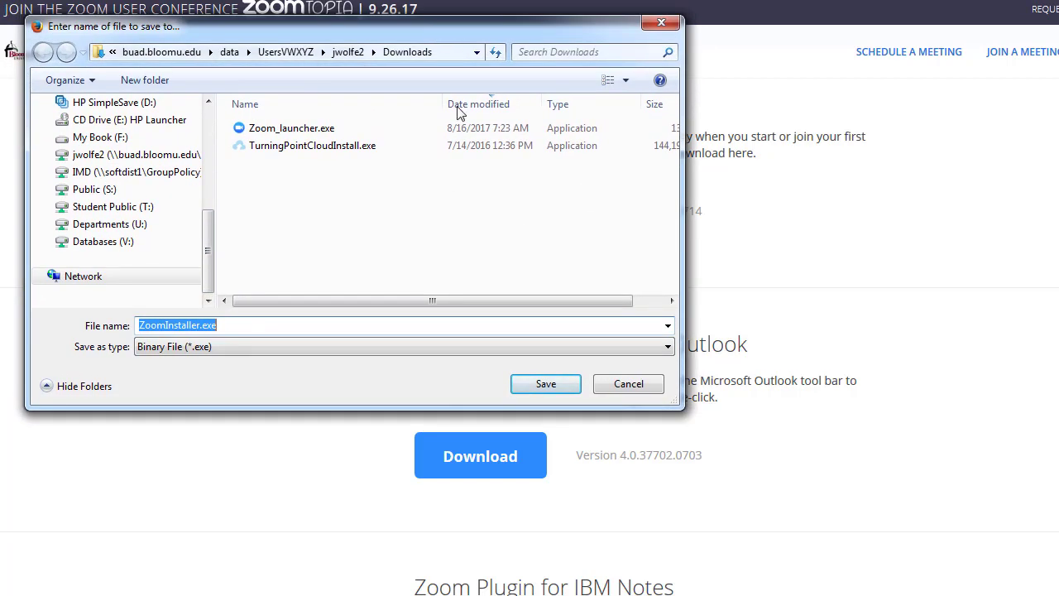
click(546, 383)
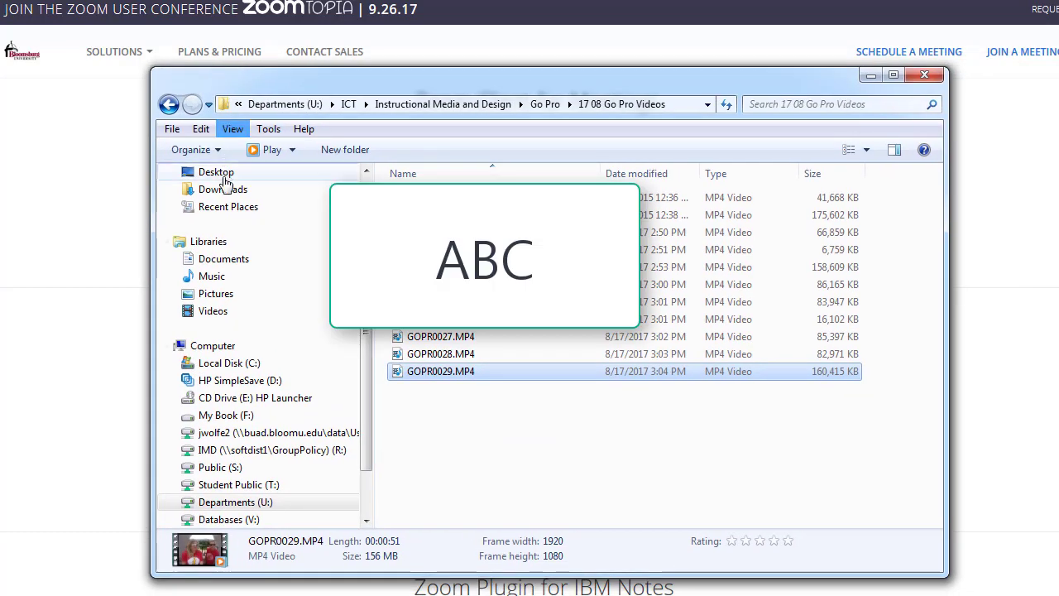
- Launch ZoomInstaller.exe from Downloads and confirm running it despite the security warning
click(222, 188)
click(687, 198)
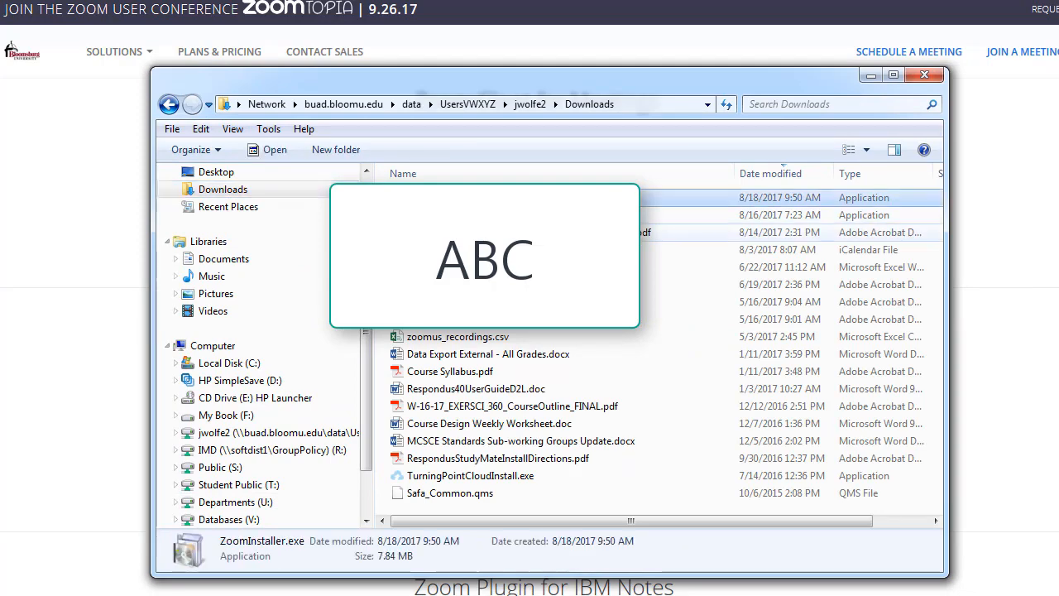
double_click(686, 197)
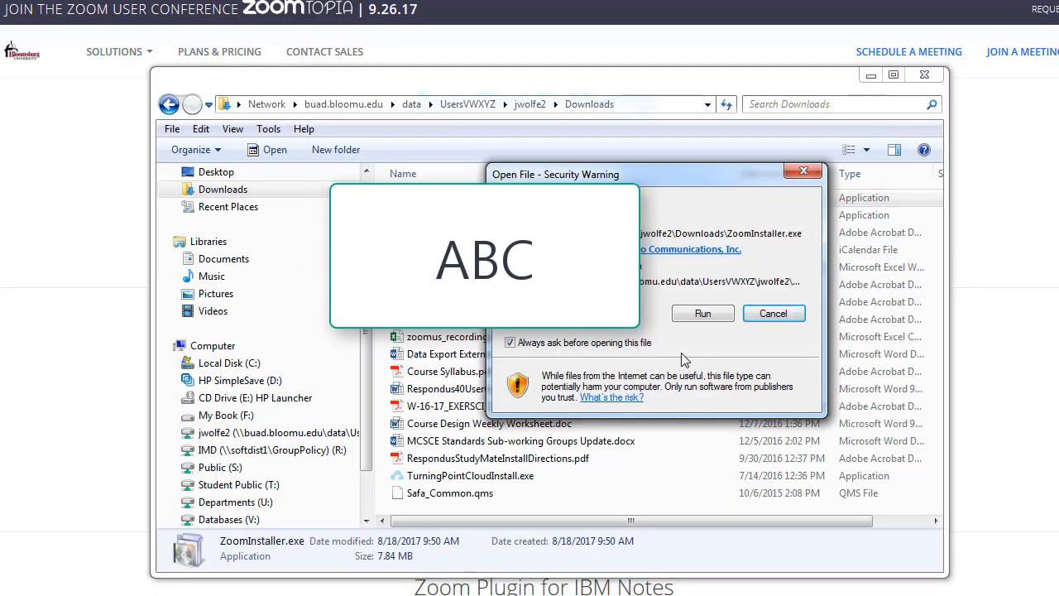
click(702, 313)
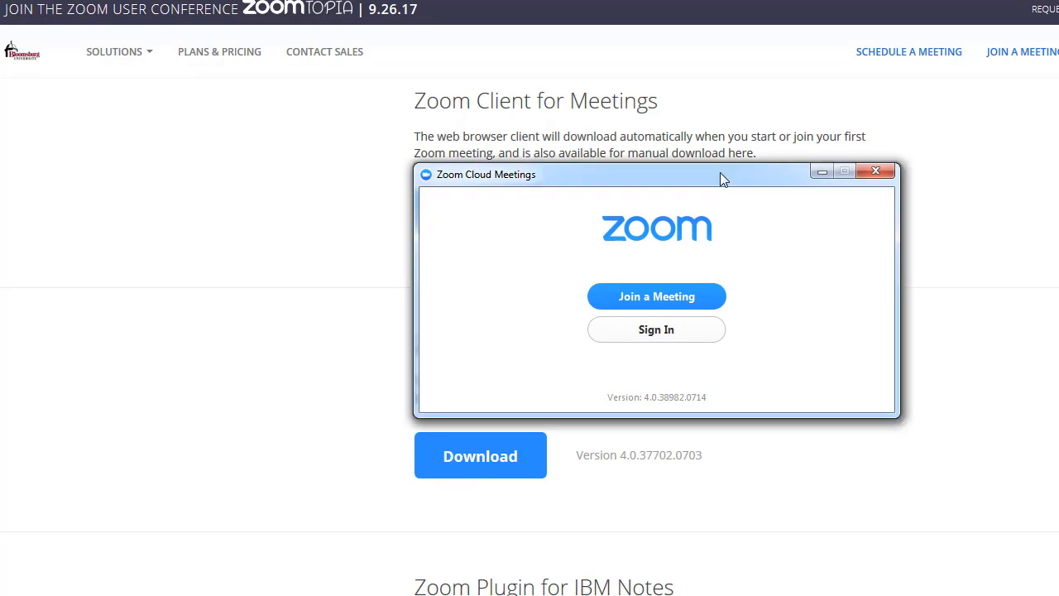
- Choose Sign In with SSO in the Zoom app and select the bloomu company domain
drag(713, 172, 601, 163)
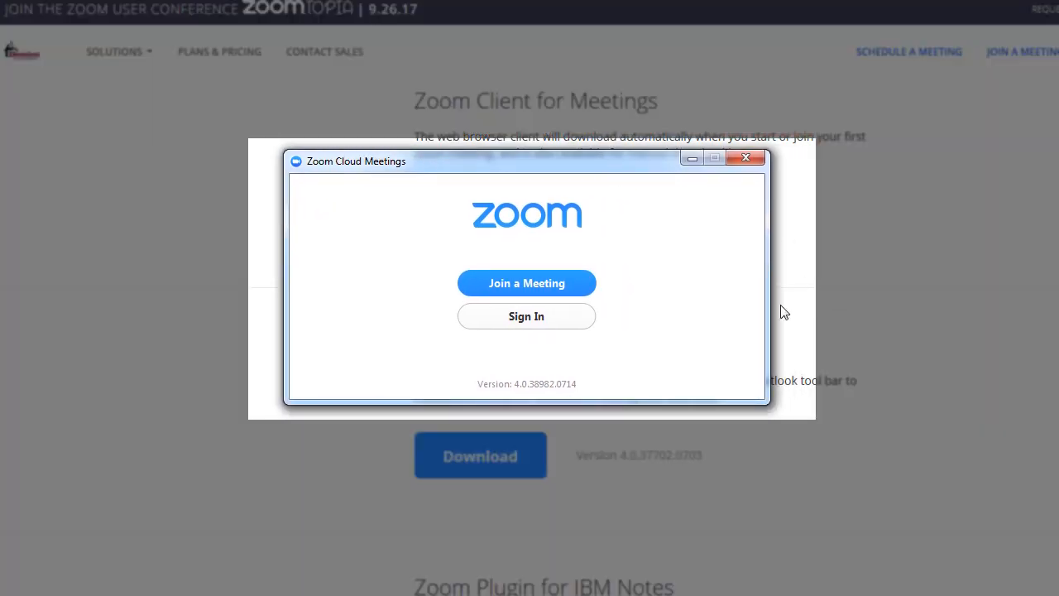
click(554, 317)
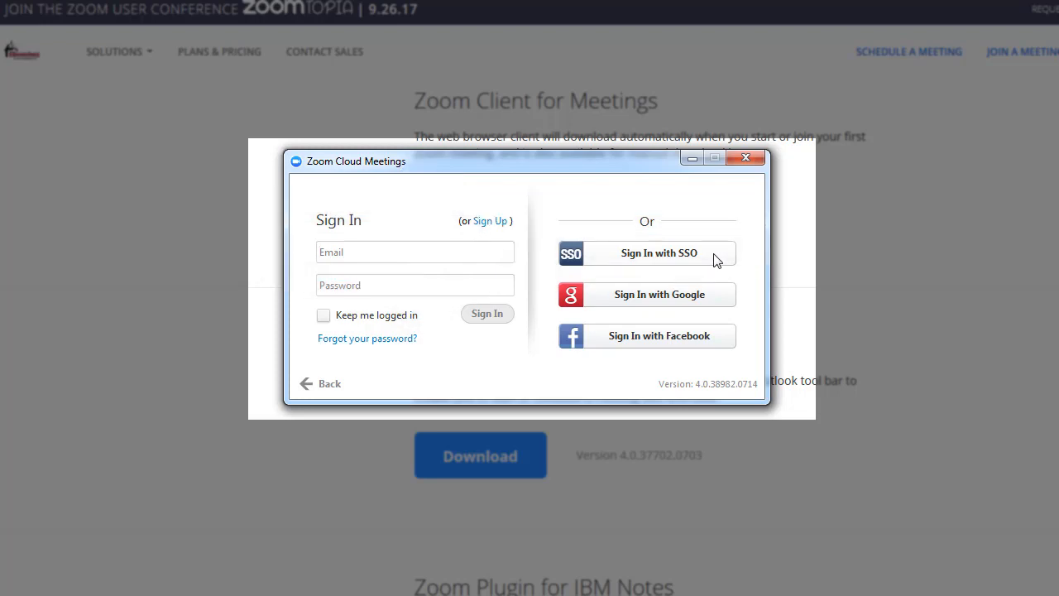
click(717, 258)
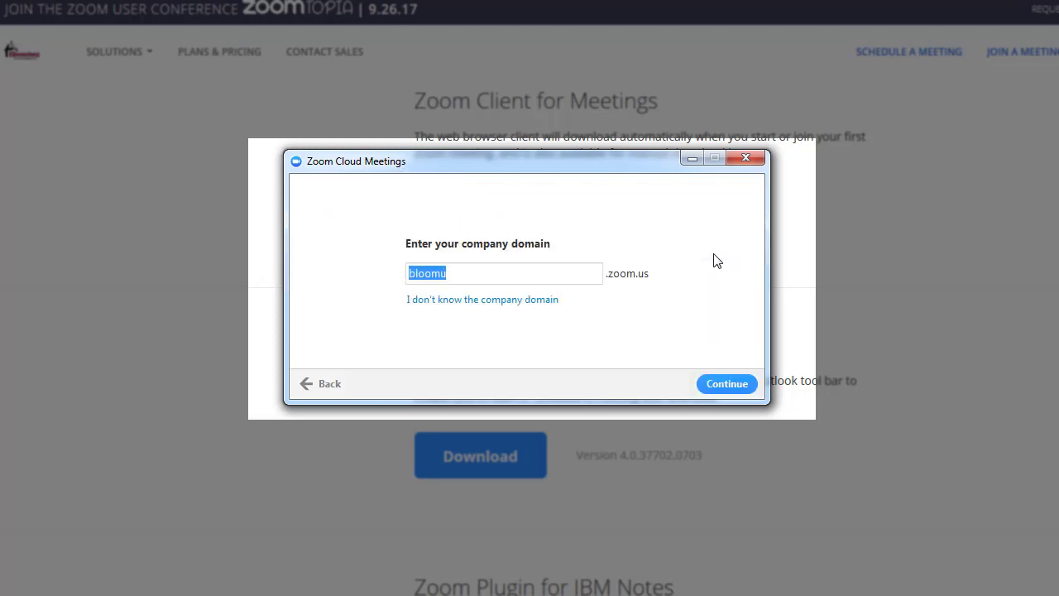
click(472, 273)
drag(471, 273, 408, 271)
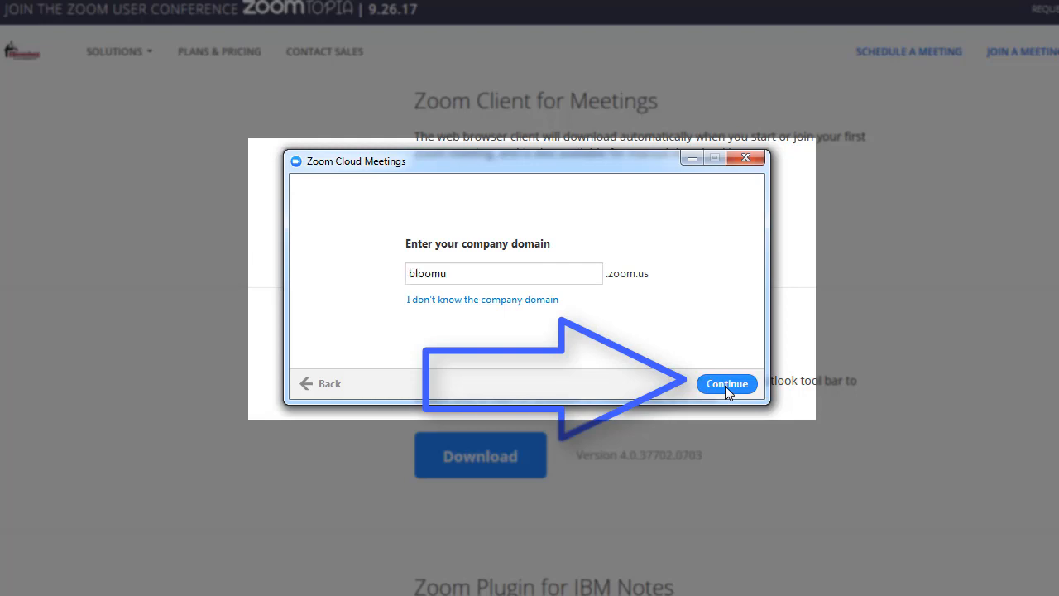
- Sign on with HuskyID credentials and centre the signed-in Zoom app window
click(728, 385)
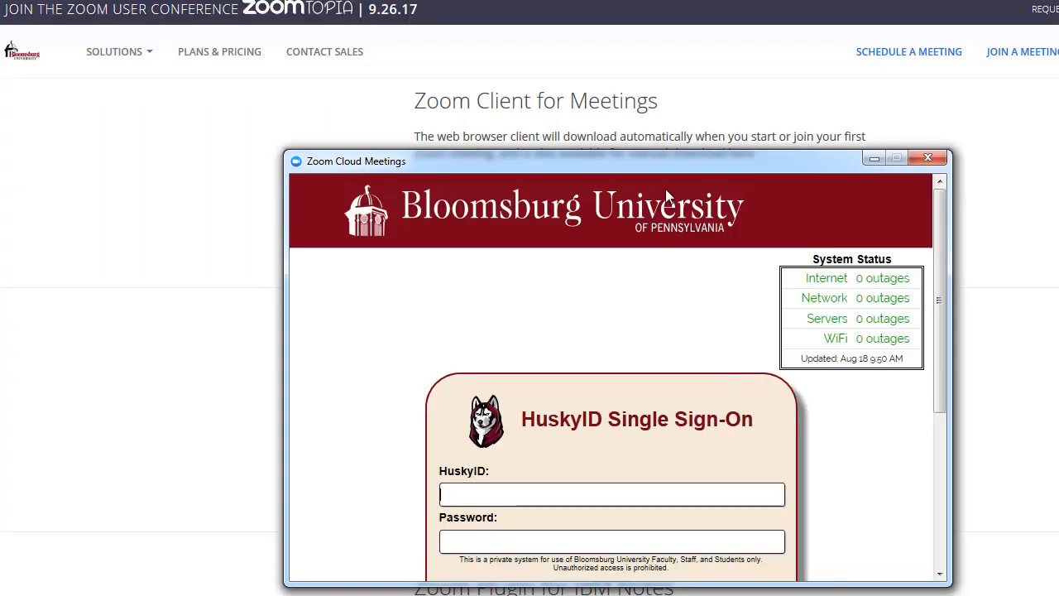
drag(661, 157, 639, 45)
scroll(646, 190, down, 3)
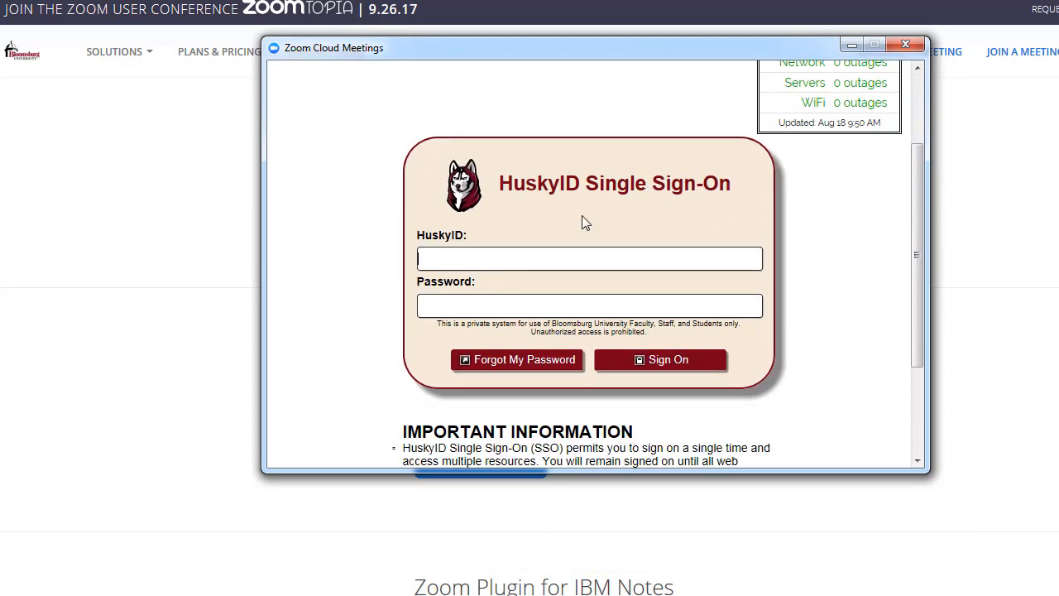
text(dlfactest)
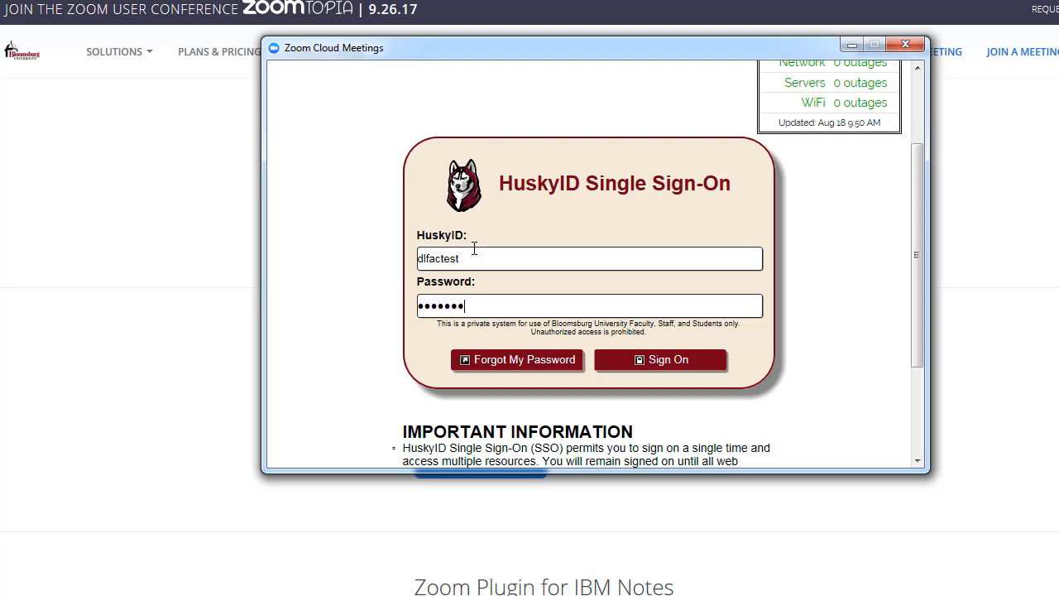
text(***)
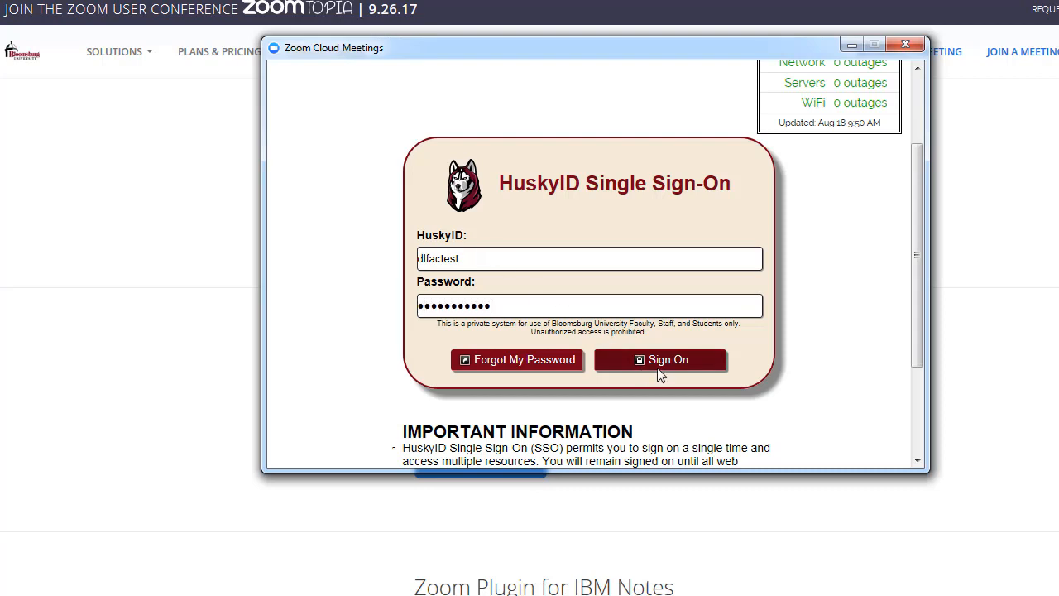
click(657, 361)
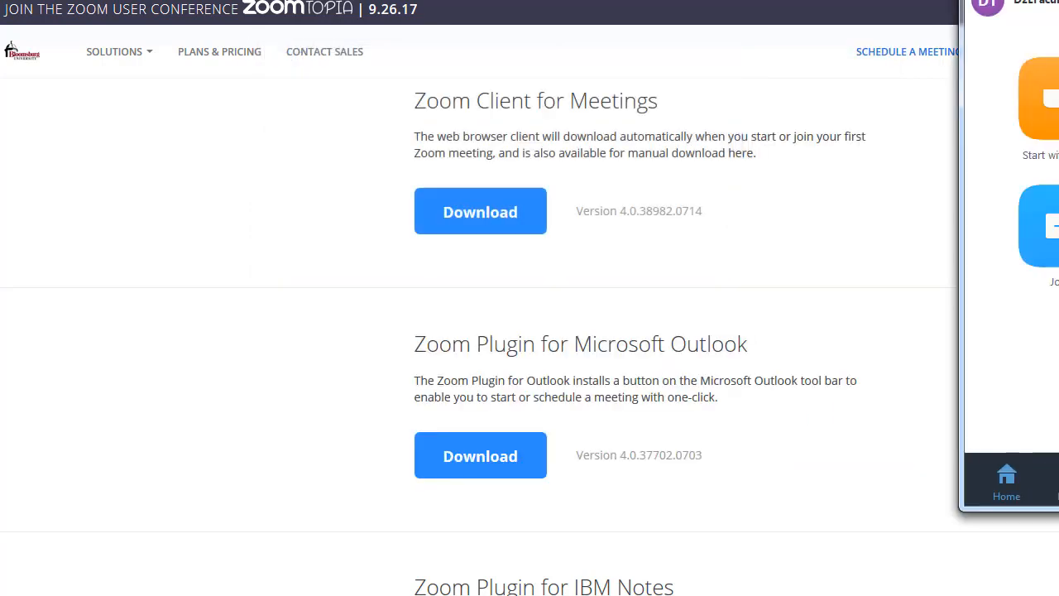
mouse_move(1009, 4)
mouse_down()
mouse_move(460, 73)
mouse_move(463, 45)
mouse_move(492, 33)
mouse_up()
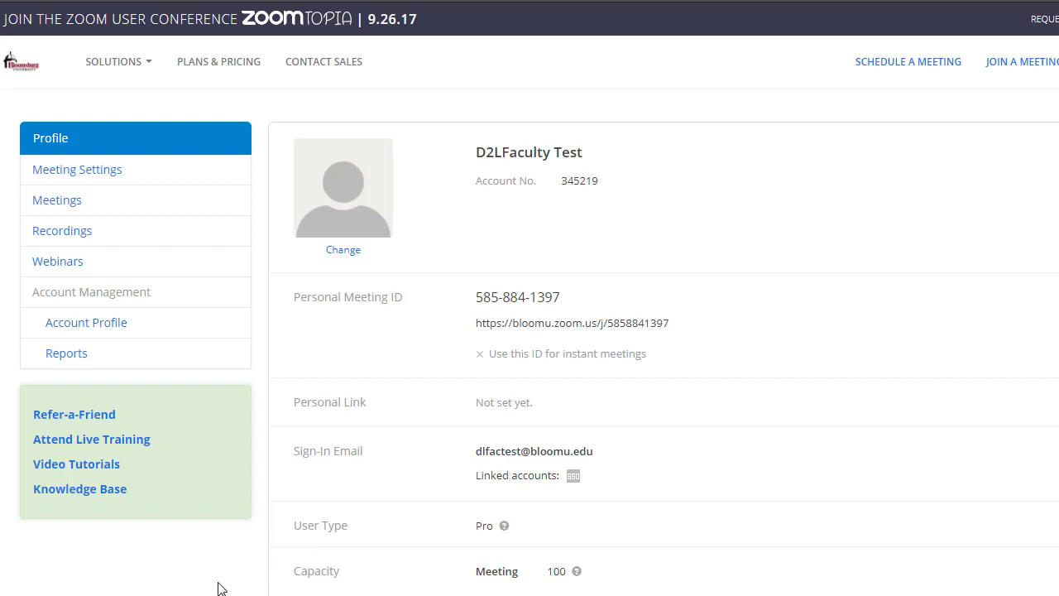
- Show the Meetings list from the profile page sidebar
click(71, 206)
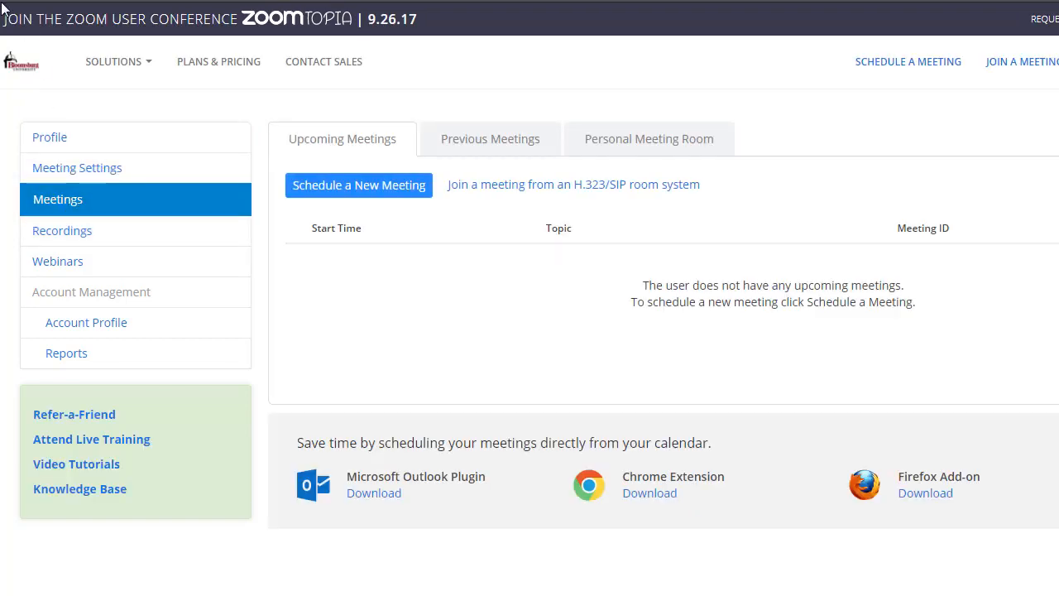
- Schedule a new meeting with the class topic, dated 08/29/2017, lasting 4 hours
click(400, 192)
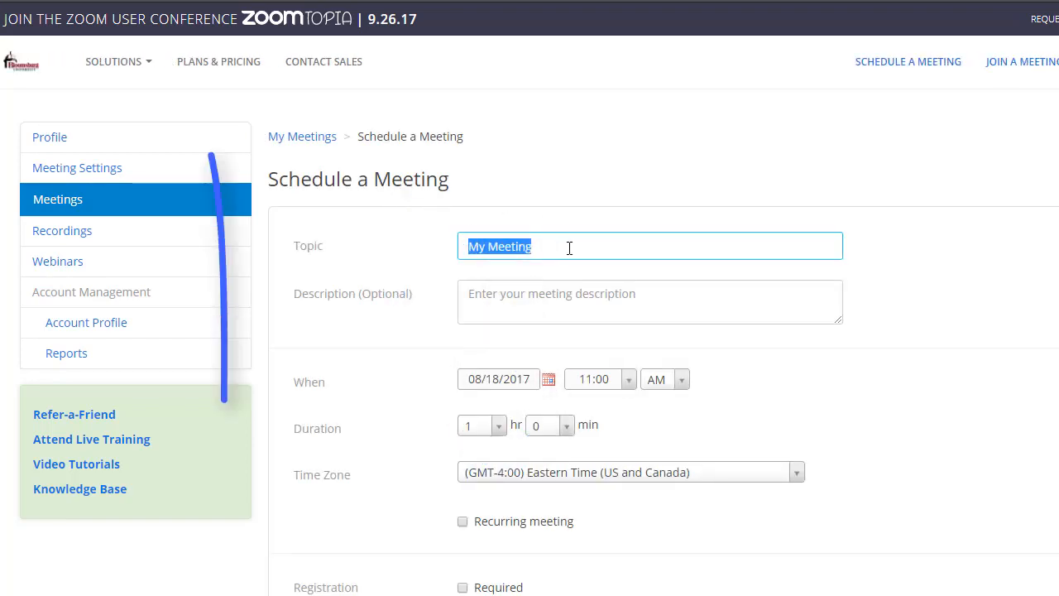
text(2017Fall)
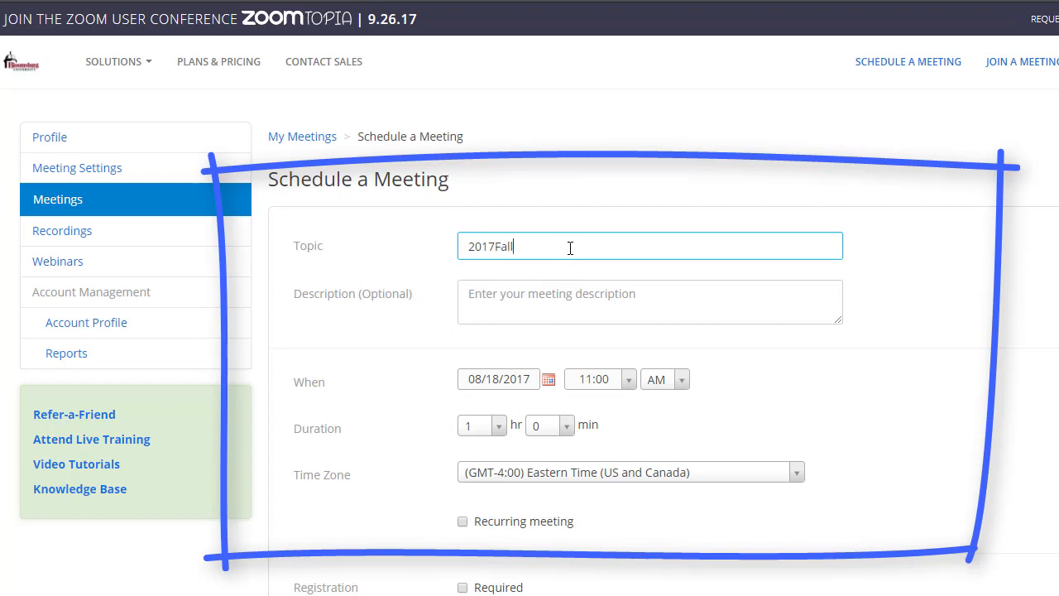
text(NCIS-100-01 Class 1)
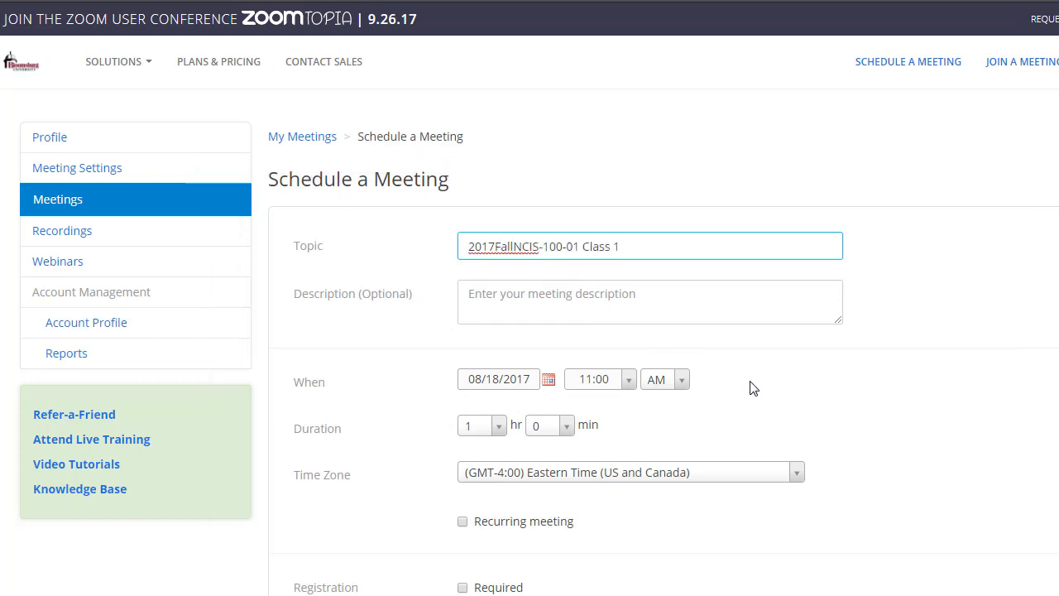
click(755, 388)
scroll(756, 387, down, 2)
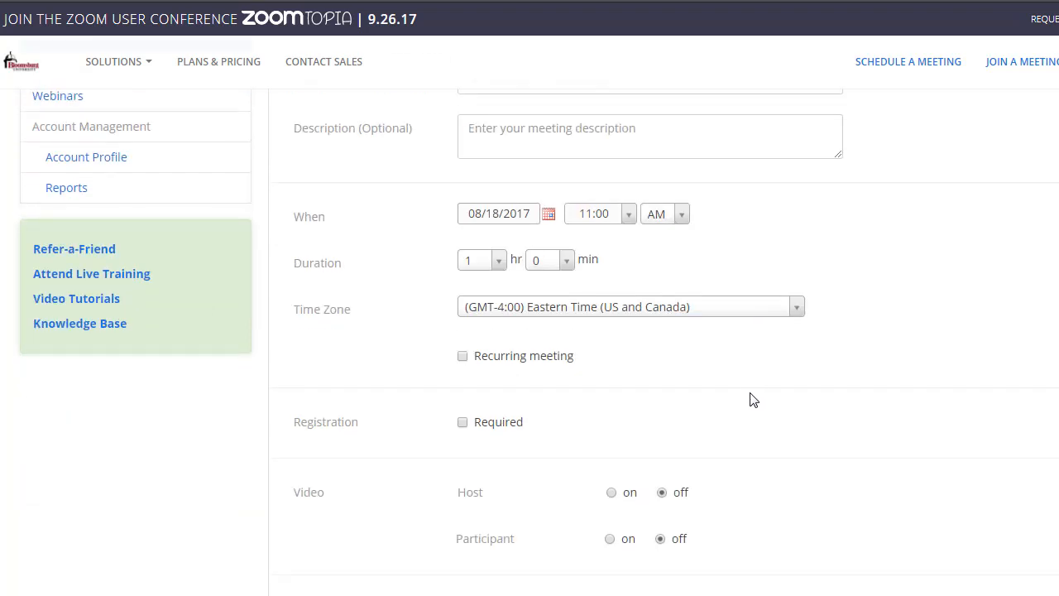
scroll(755, 397, down, 1)
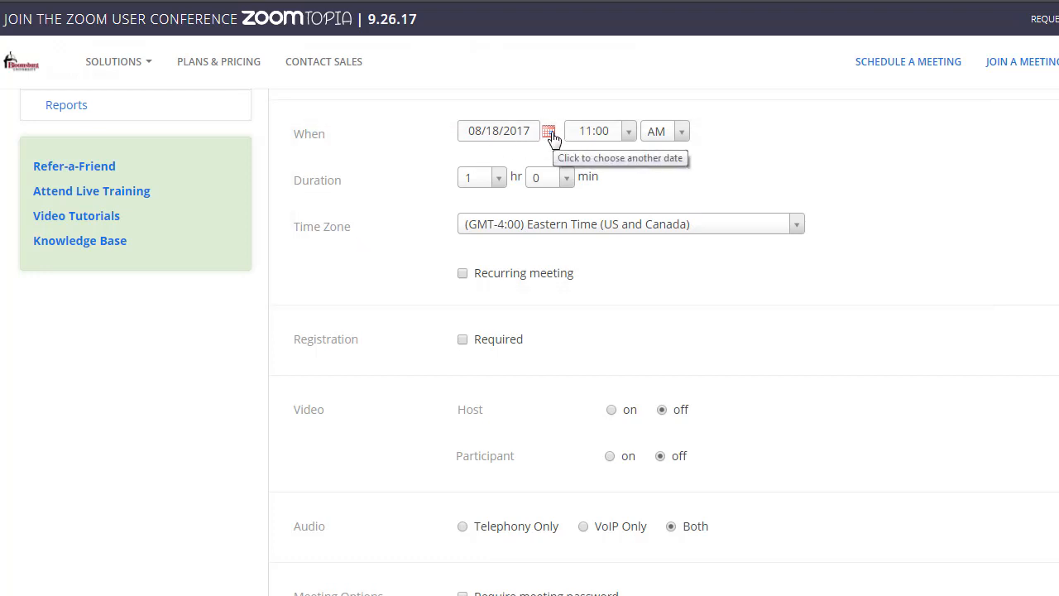
click(550, 132)
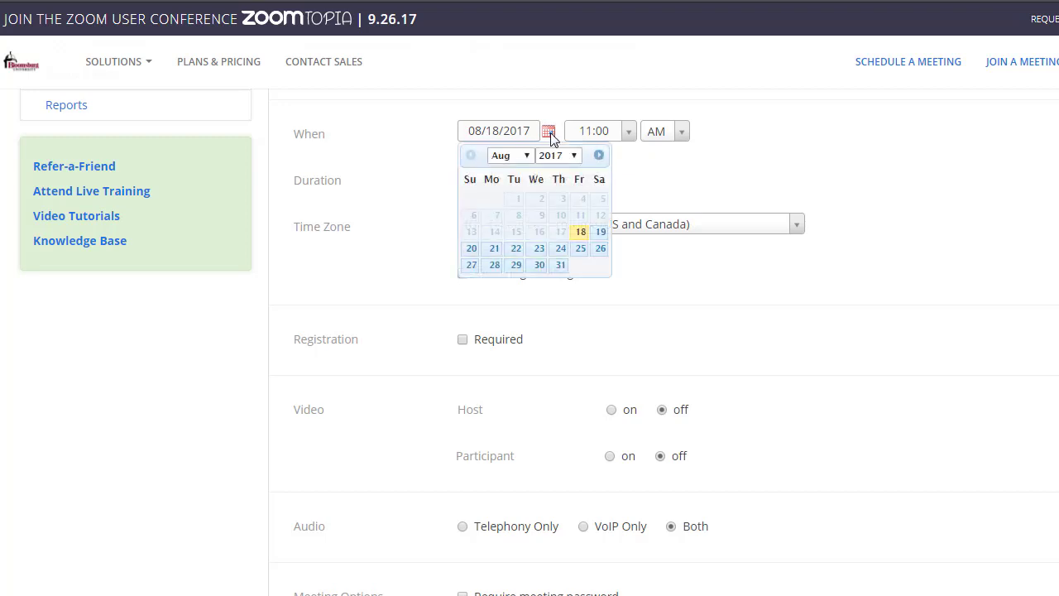
click(516, 265)
click(498, 177)
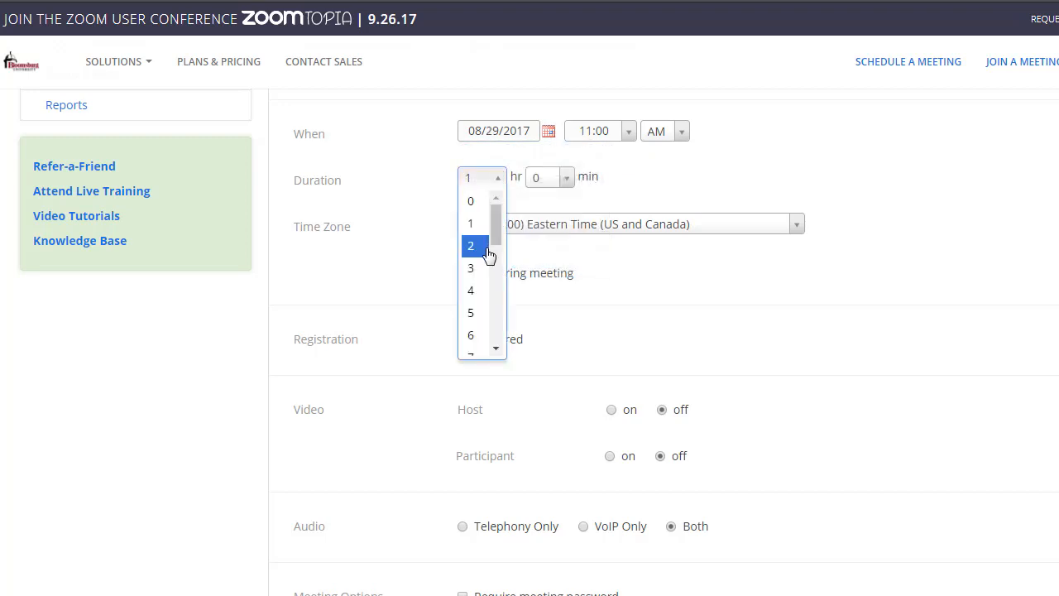
click(470, 290)
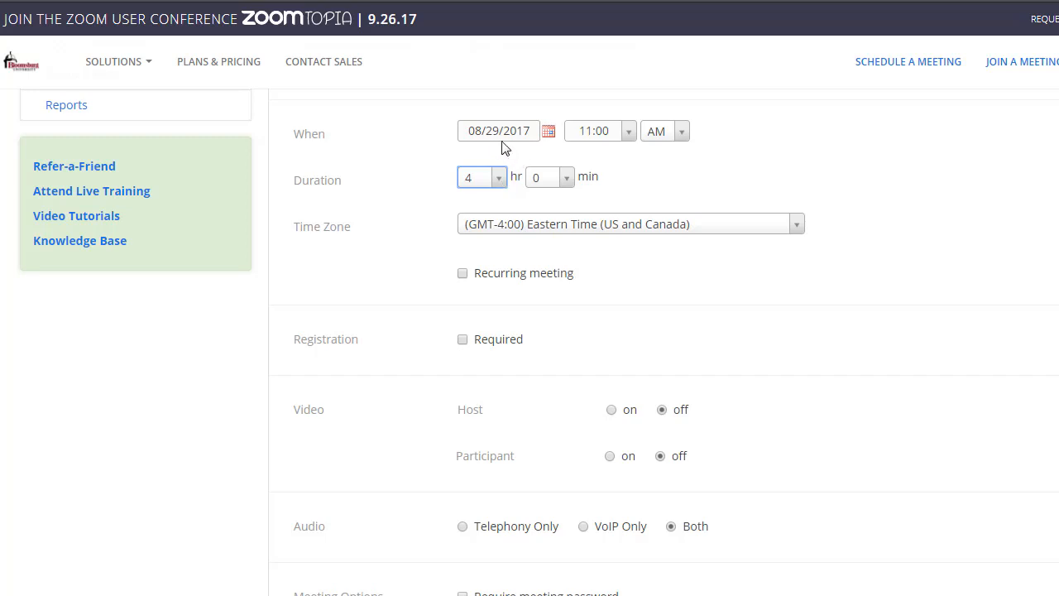
- Make the meeting recur weekly with an end date of December 12, 2017
click(462, 273)
click(729, 313)
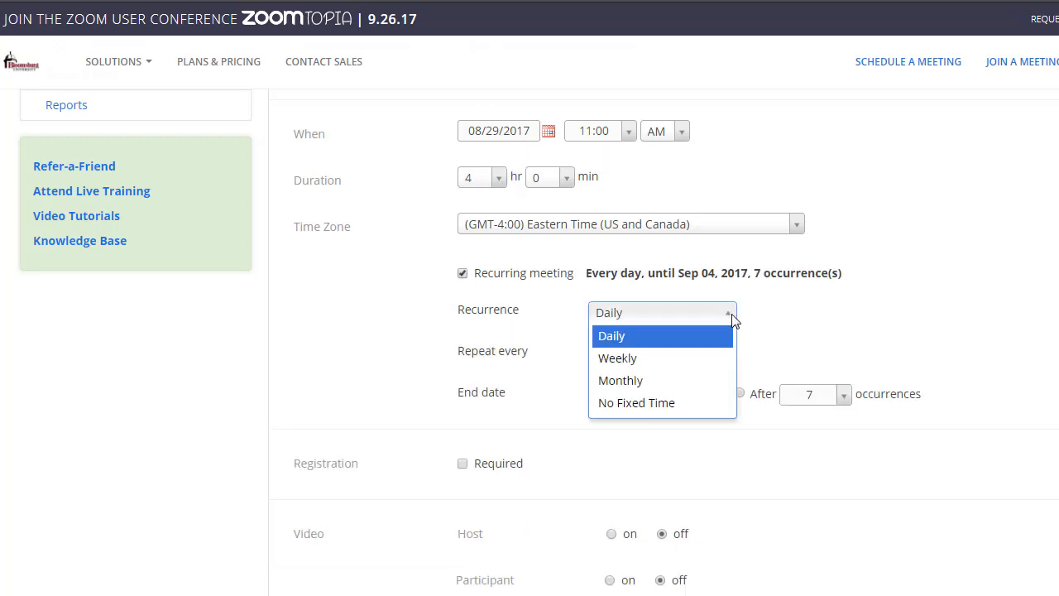
click(661, 357)
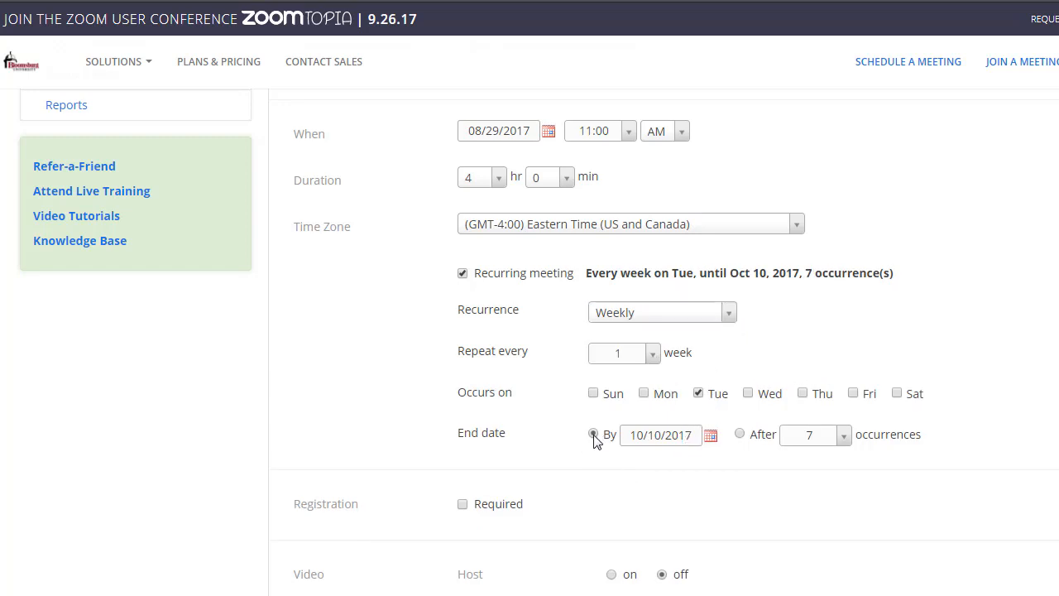
click(709, 435)
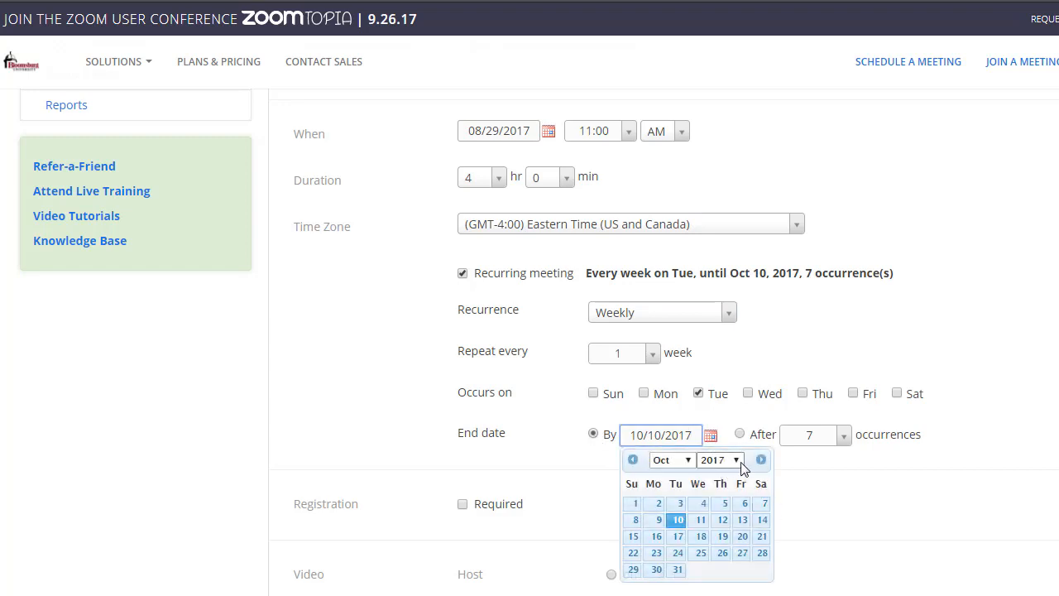
click(671, 460)
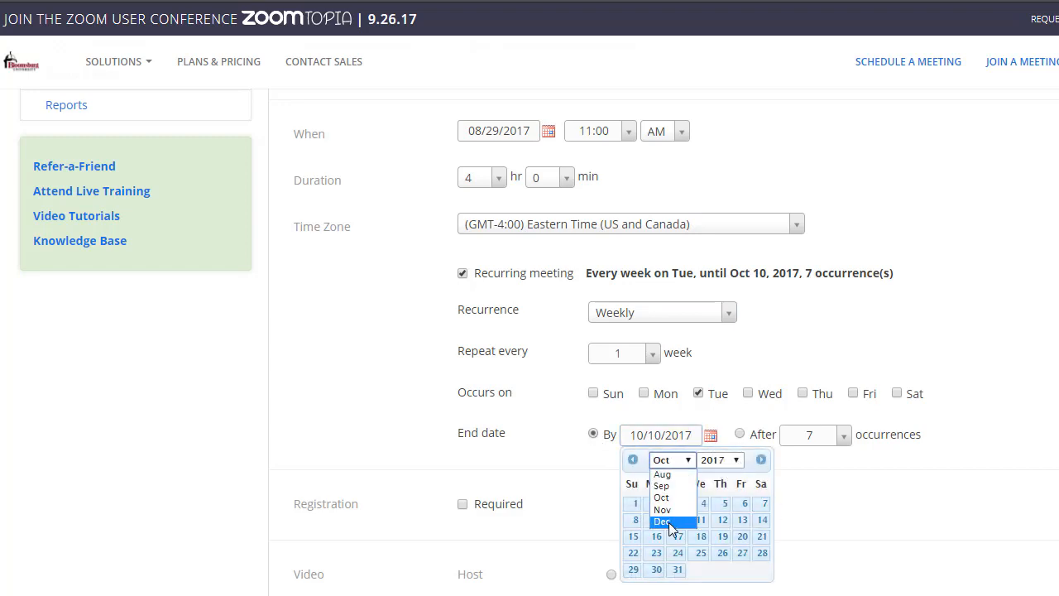
click(663, 521)
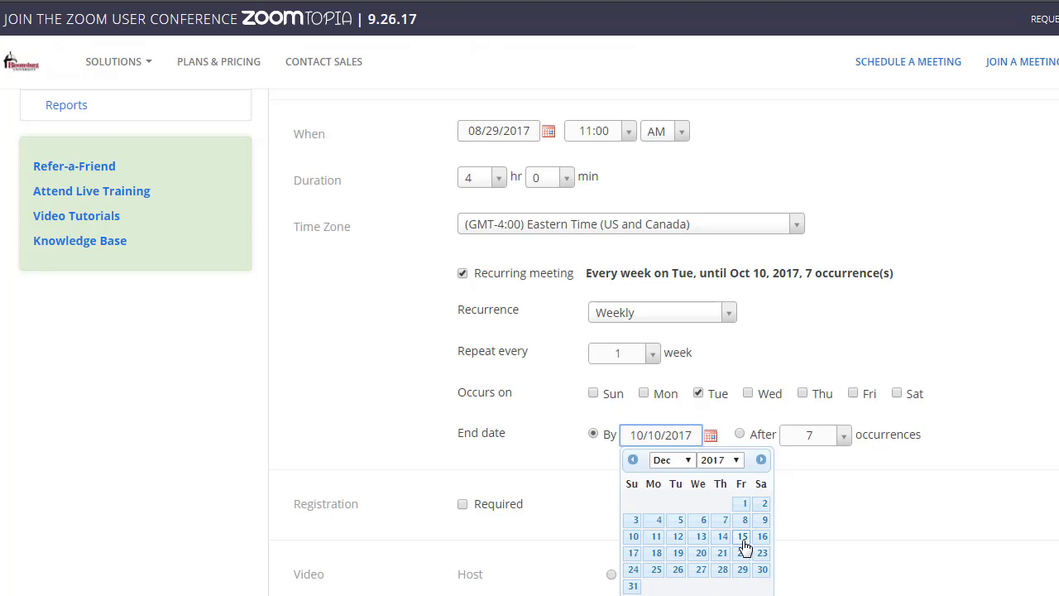
click(678, 536)
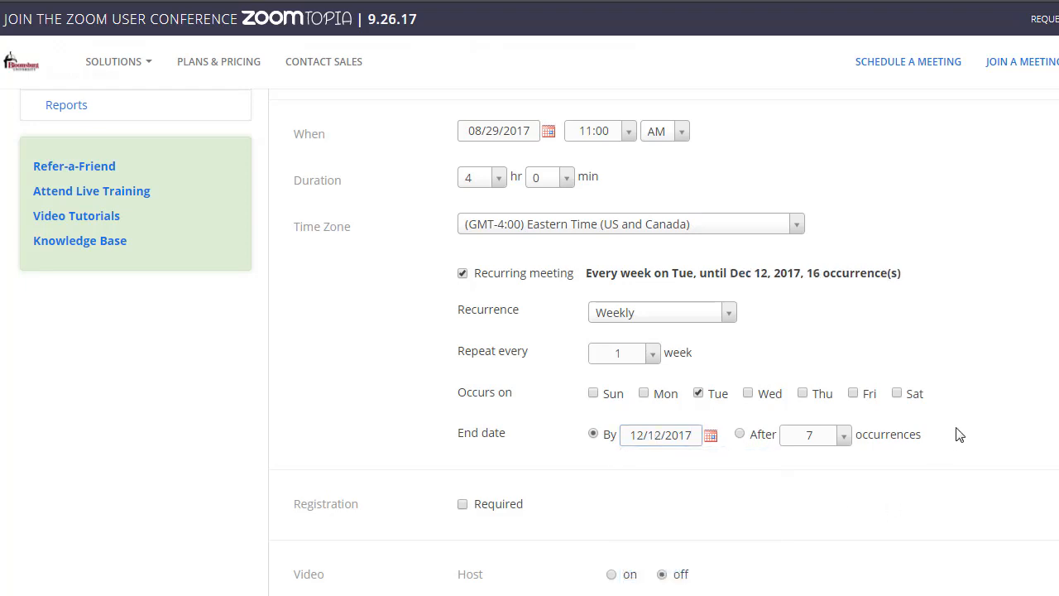
click(730, 316)
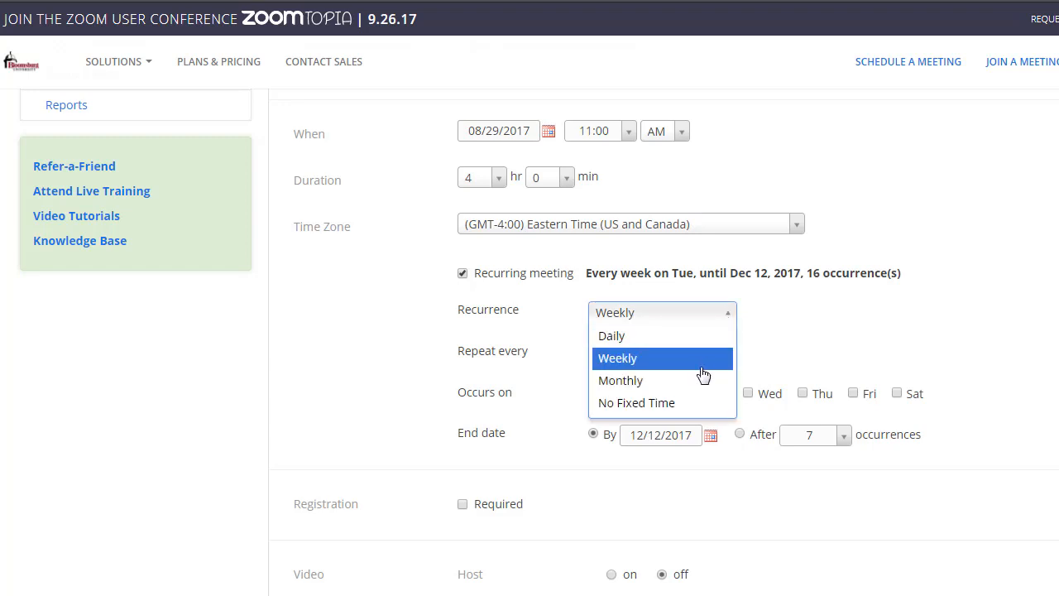
- Switch the recurrence to No Fixed Time
click(662, 406)
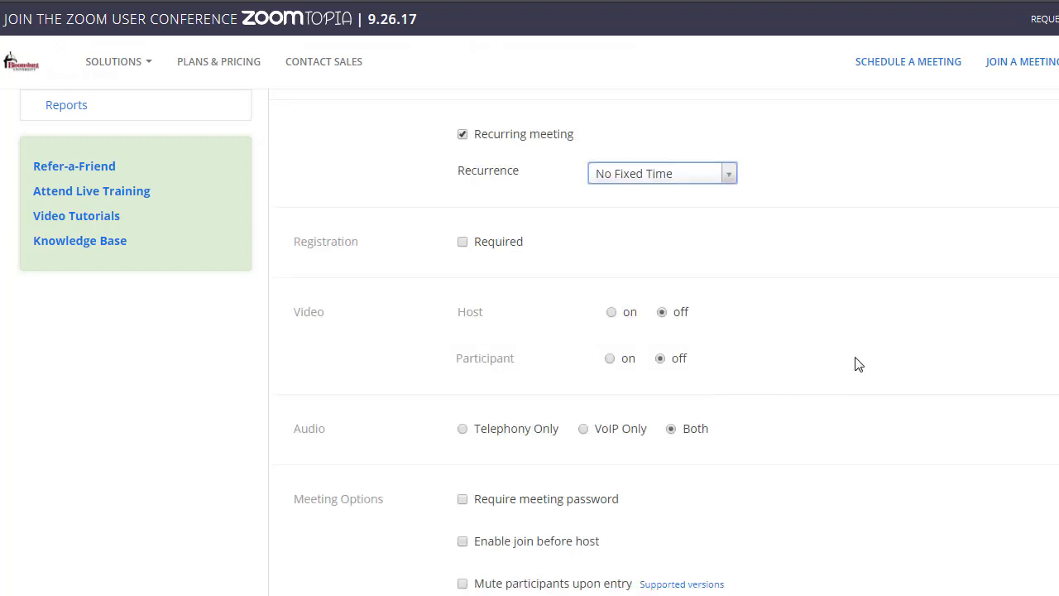
scroll(861, 364, up, 4)
scroll(854, 367, up, 4)
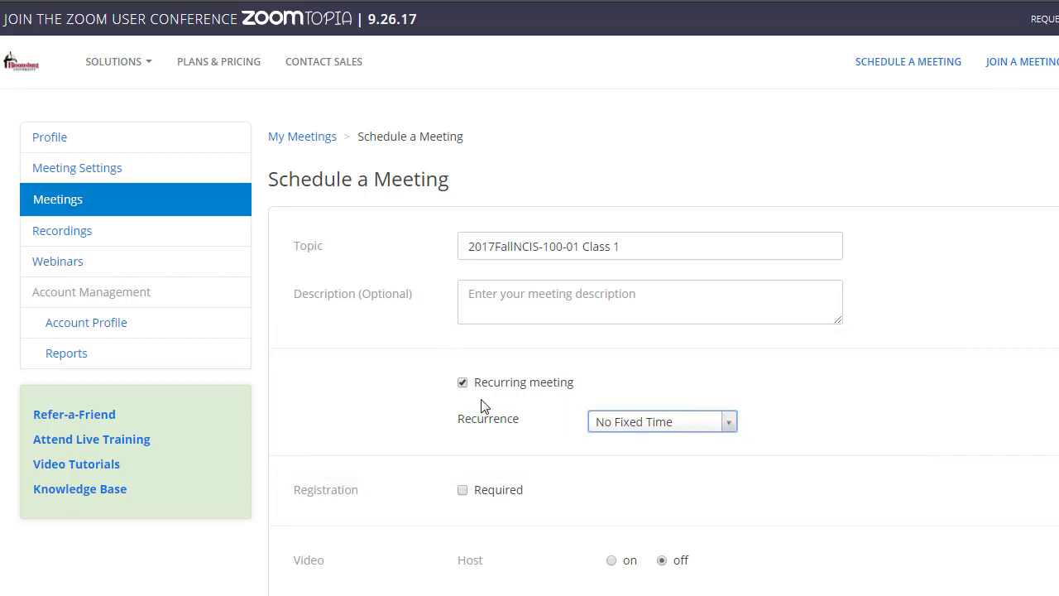
scroll(818, 423, down, 3)
scroll(818, 423, down, 3)
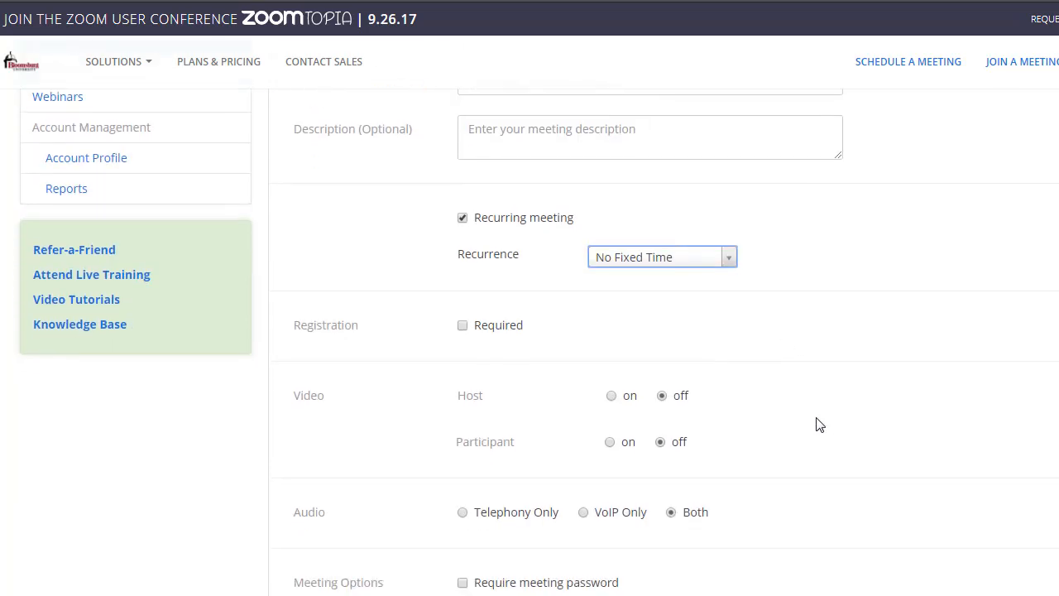
scroll(818, 423, down, 1)
scroll(818, 422, down, 2)
scroll(818, 423, down, 1)
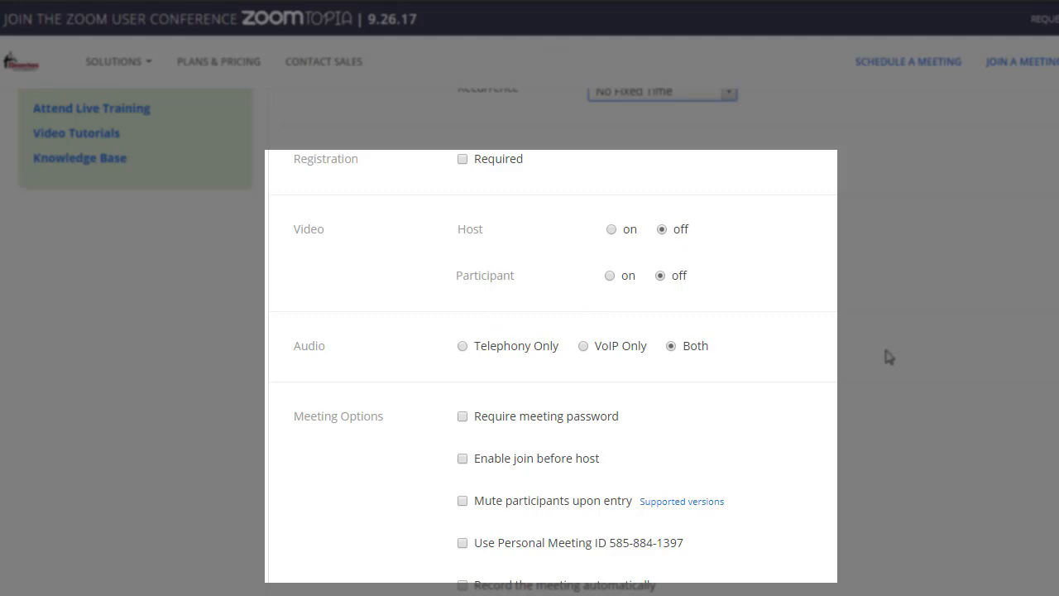
scroll(889, 357, down, 1)
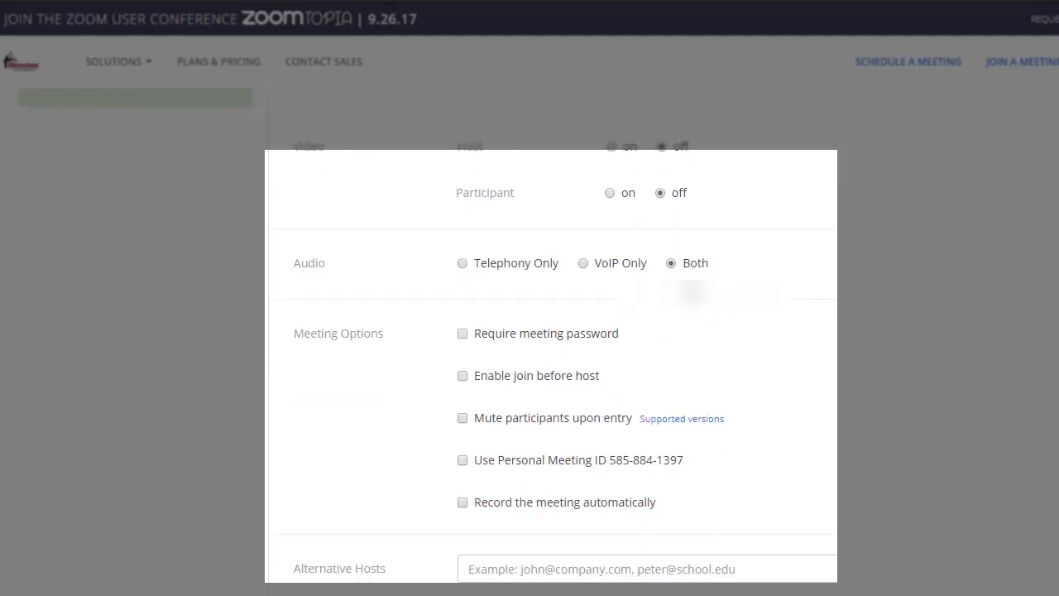
scroll(731, 332, down, 1)
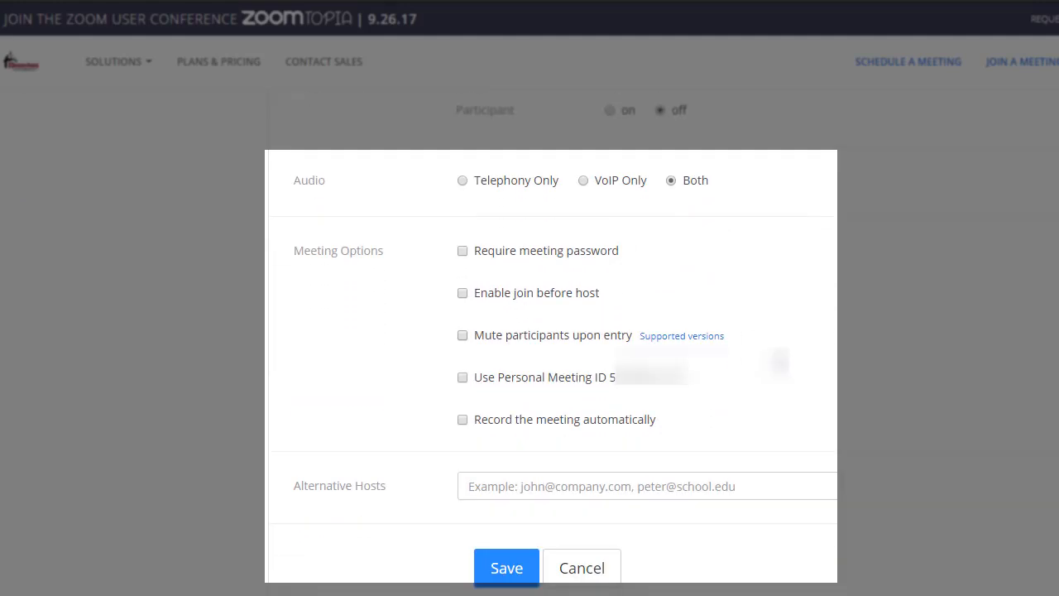
scroll(781, 361, down, 1)
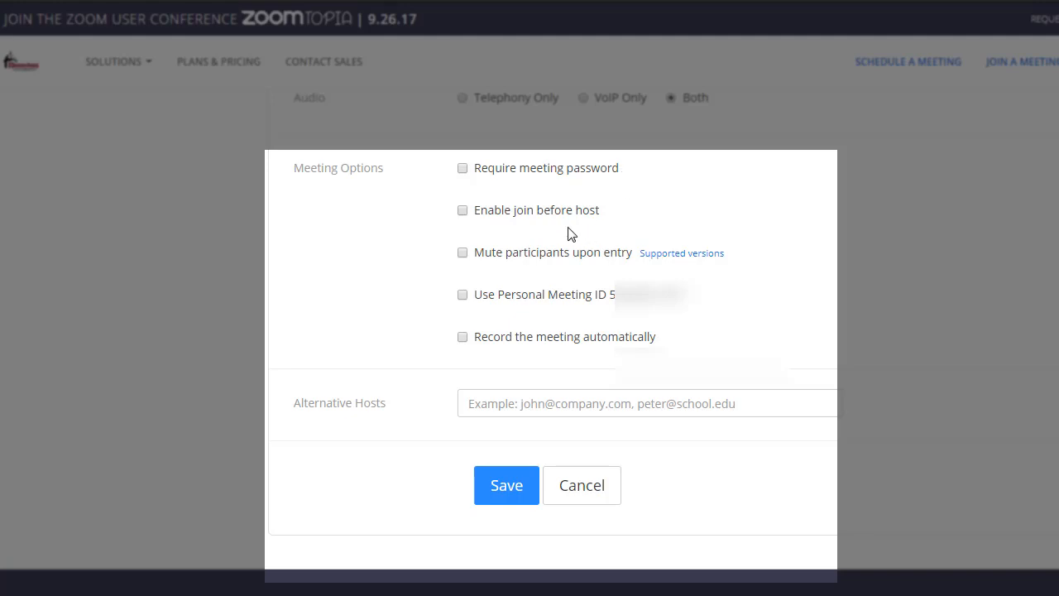
- Turn off 'Enable join before host' in Meeting Options
click(462, 212)
scroll(758, 217, up, 1)
scroll(759, 217, up, 1)
scroll(758, 248, down, 2)
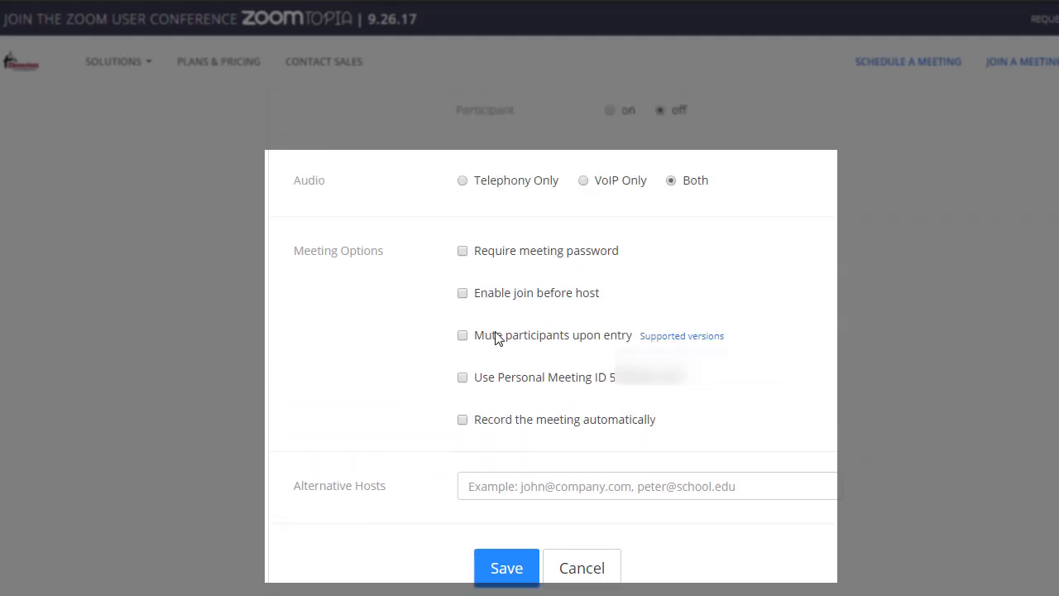
scroll(496, 339, up, 3)
scroll(496, 339, up, 3)
scroll(496, 339, up, 3)
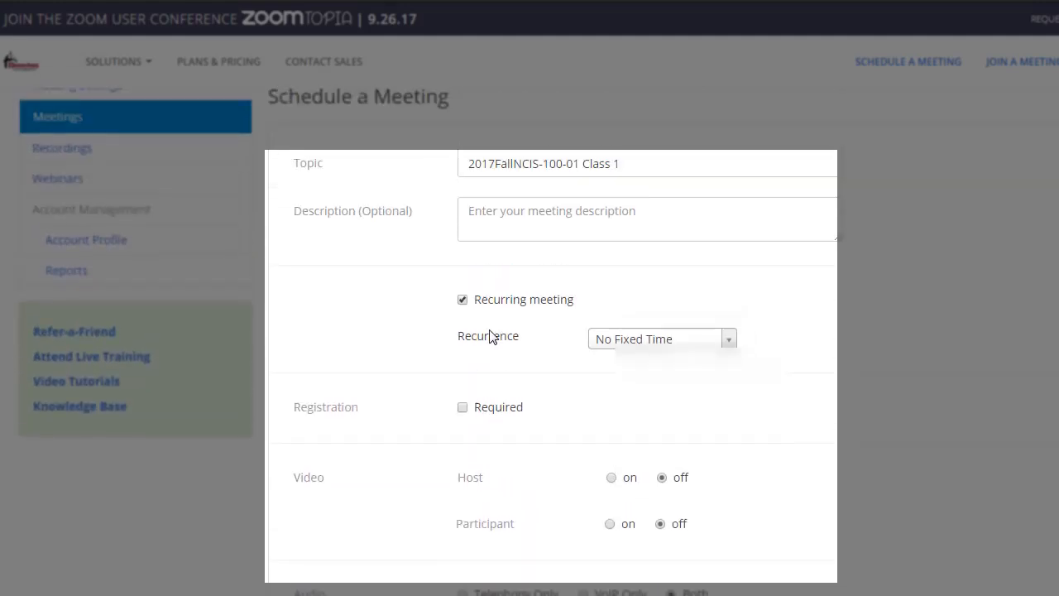
scroll(491, 335, down, 4)
scroll(497, 355, down, 4)
scroll(511, 401, down, 1)
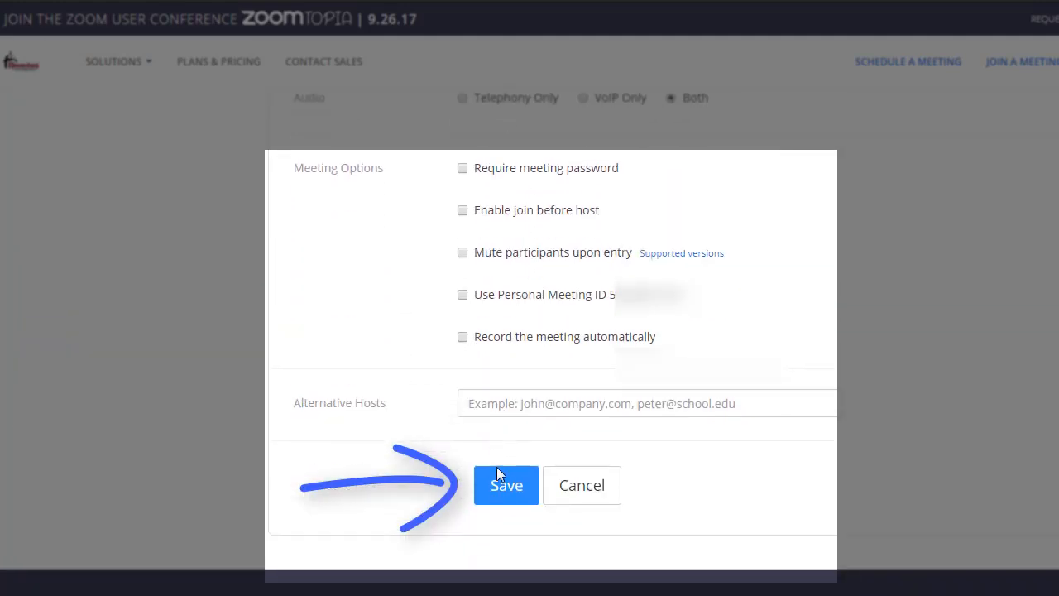
- Save the recurring 2017FallNCIS-100-01 Class 1 meeting and copy its join URL to the clipboard
click(507, 489)
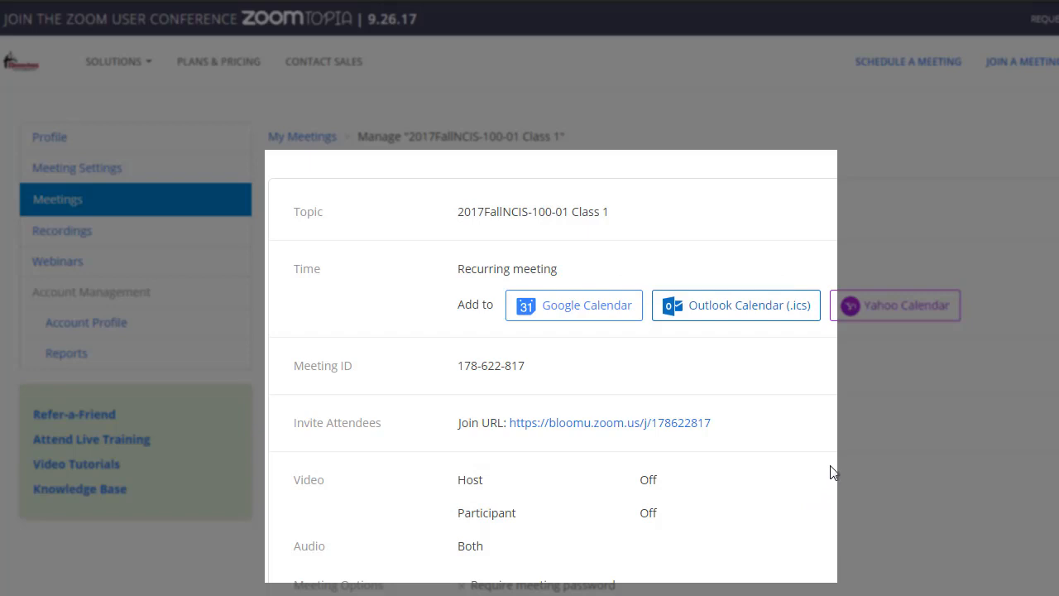
scroll(833, 472, down, 2)
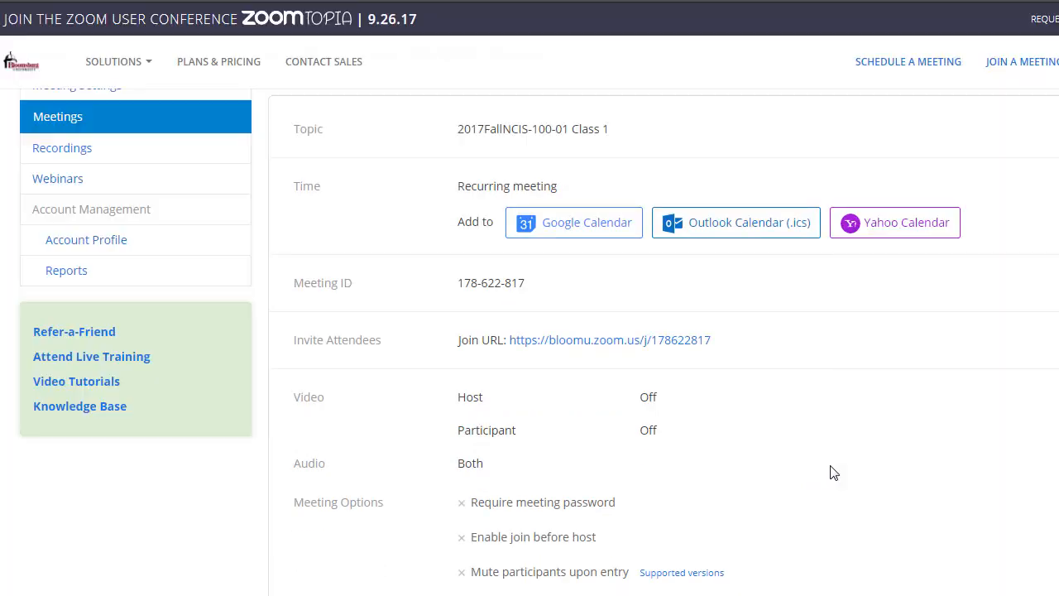
scroll(833, 471, down, 2)
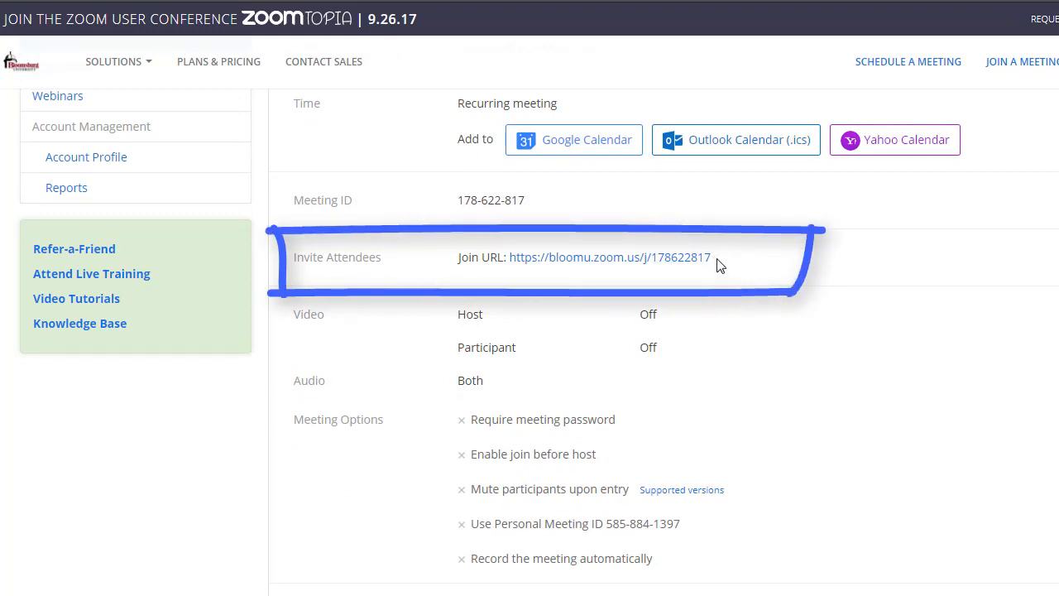
drag(712, 257, 508, 258)
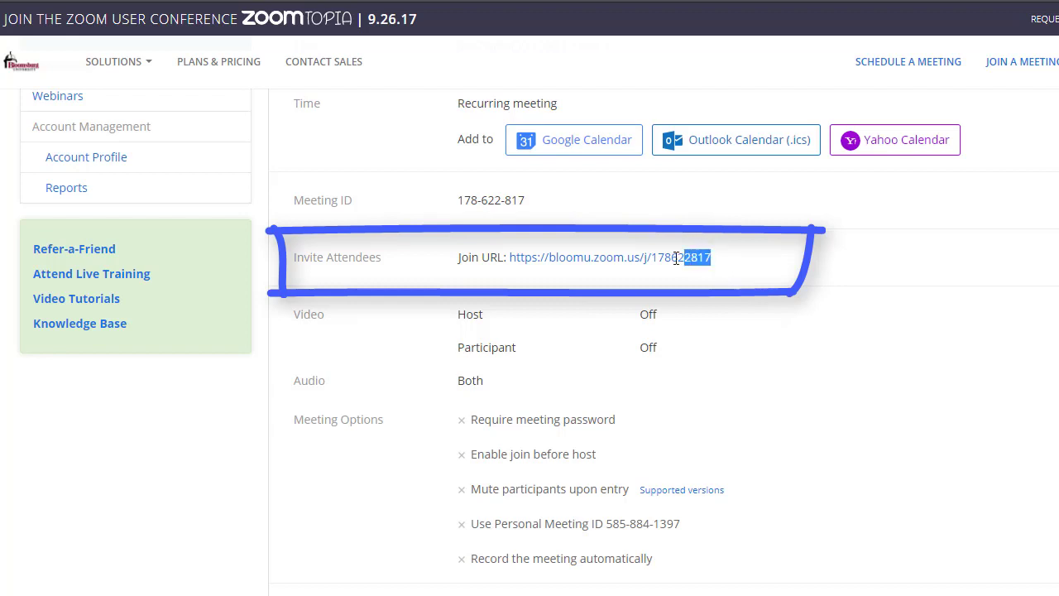
right_click(519, 263)
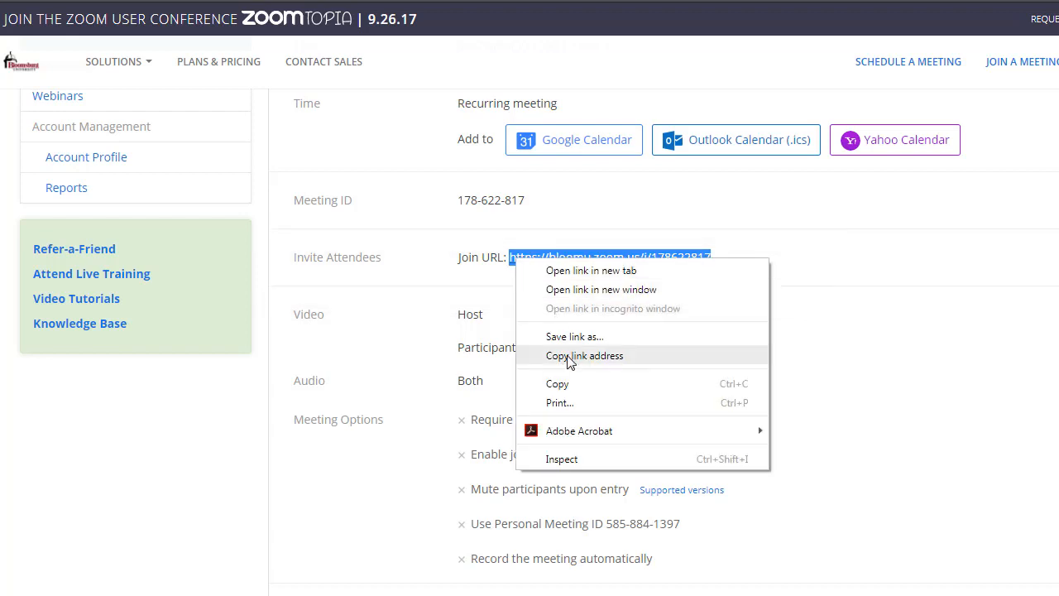
click(557, 383)
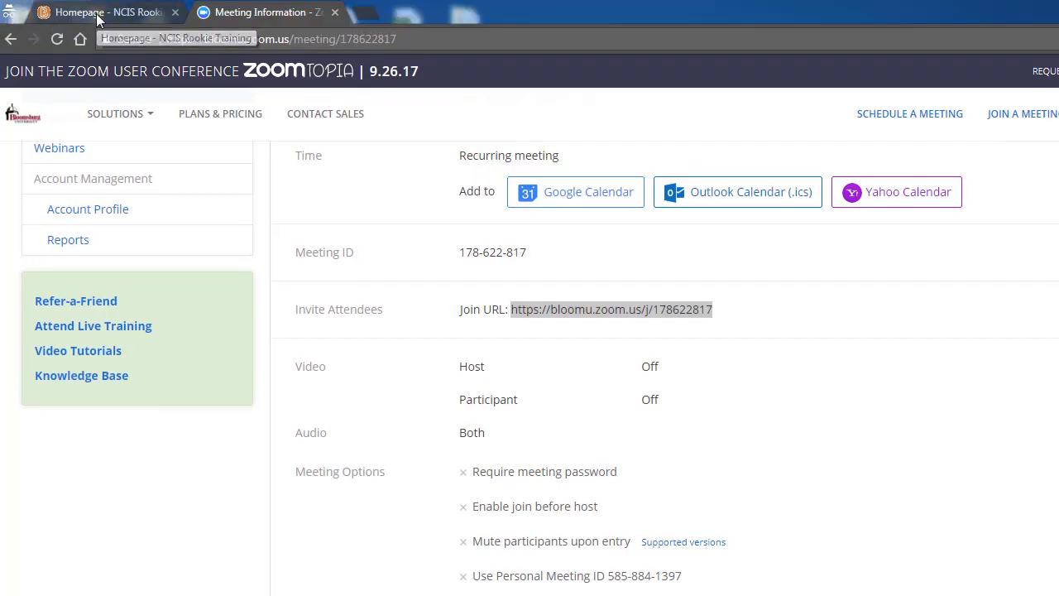
- Return to the NCIS Rookie Training course and show the Upload / Create choices in the Office Hours Meeting Room module
click(98, 13)
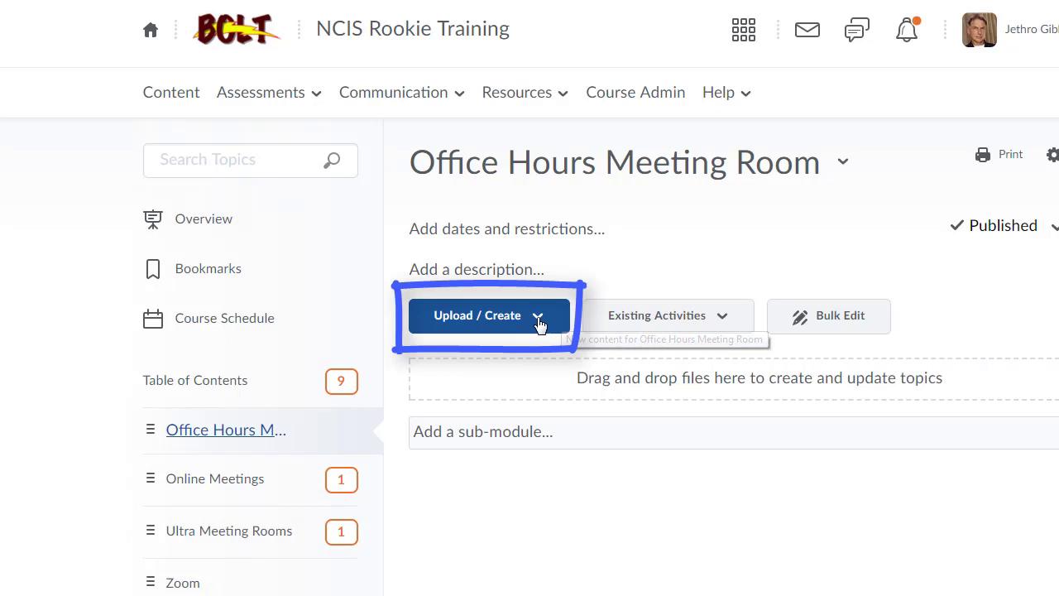
click(539, 321)
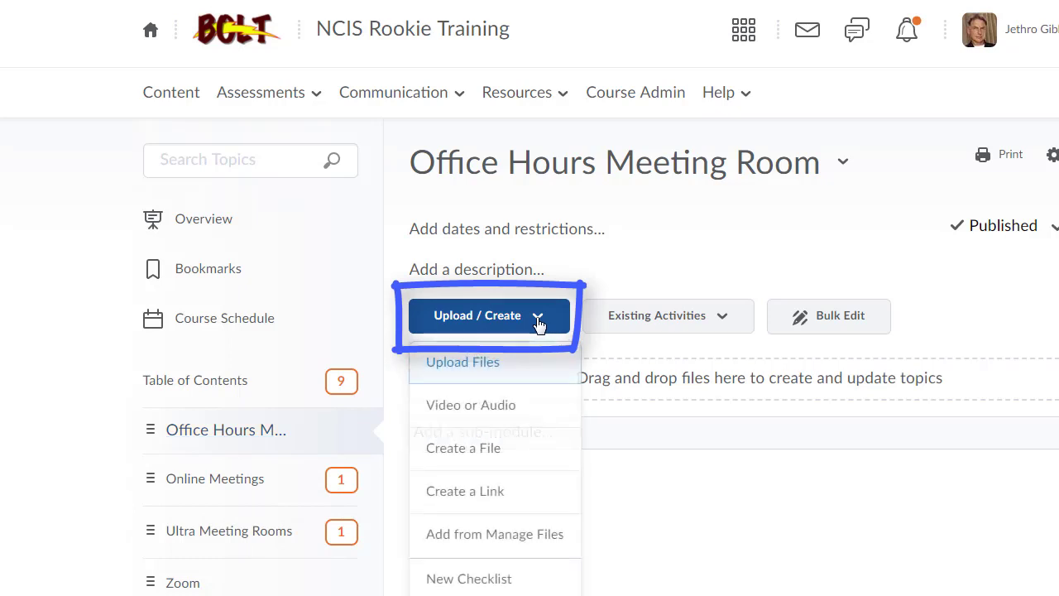
- Create a 'Zoom Office Hours Room' link with the pasted Zoom join URL, opening as an external resource
click(499, 496)
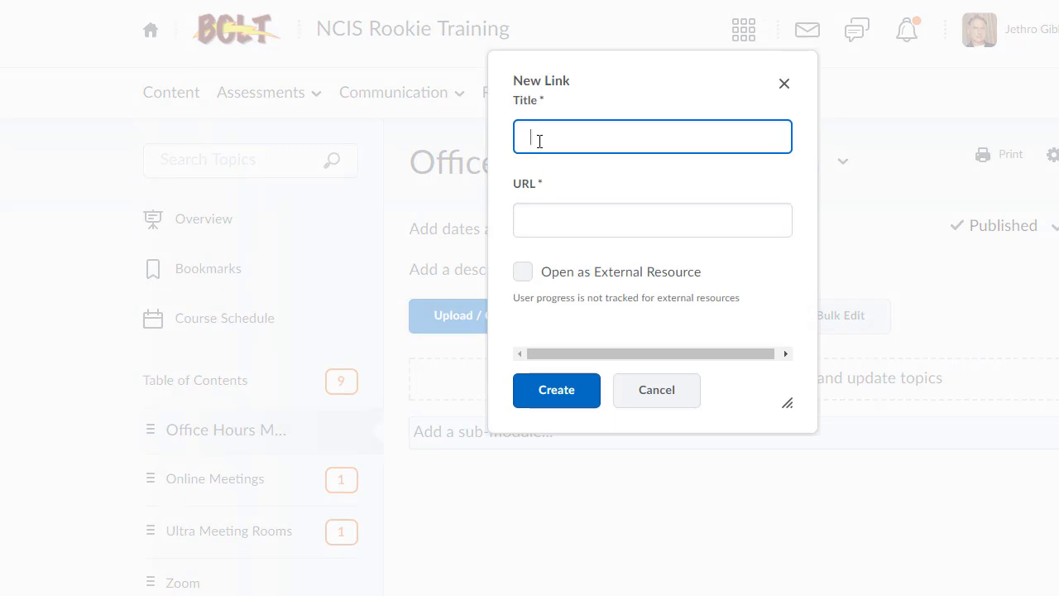
text(Zoom Office Hours Room)
click(557, 220)
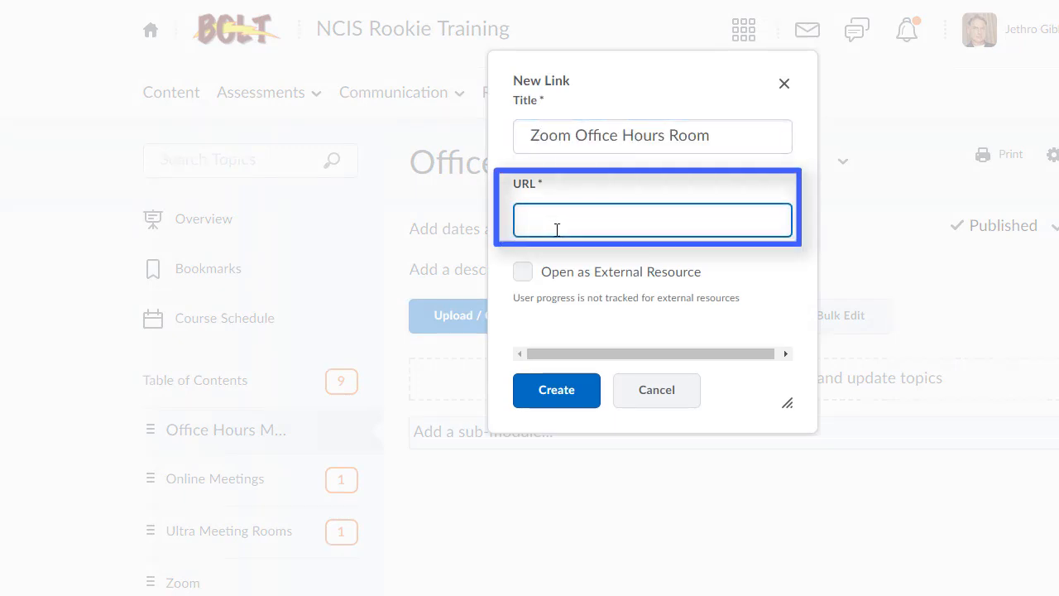
key(ctrl+v)
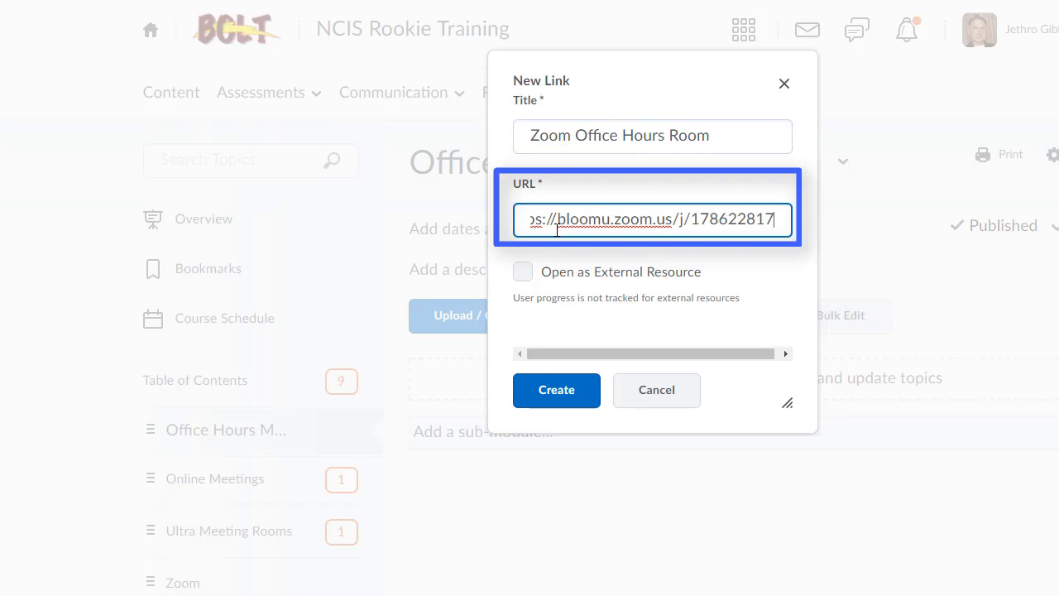
click(523, 272)
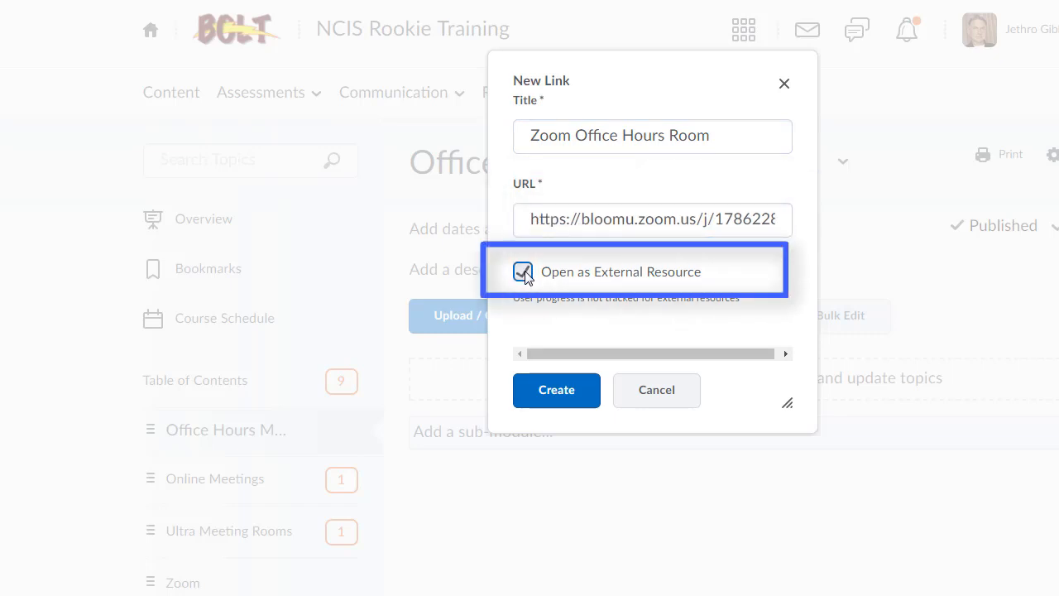
click(570, 398)
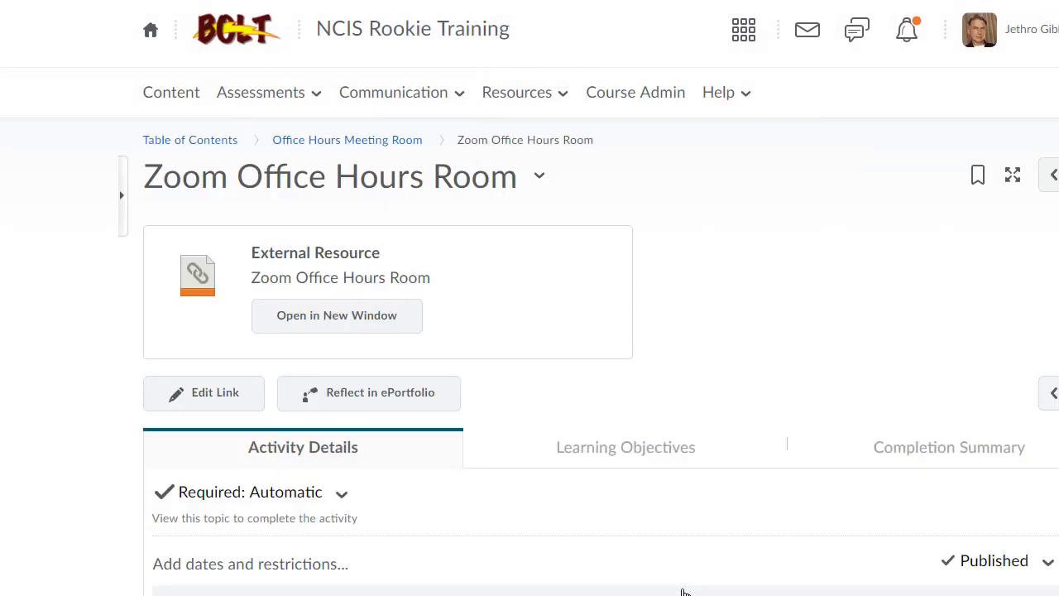
click(361, 140)
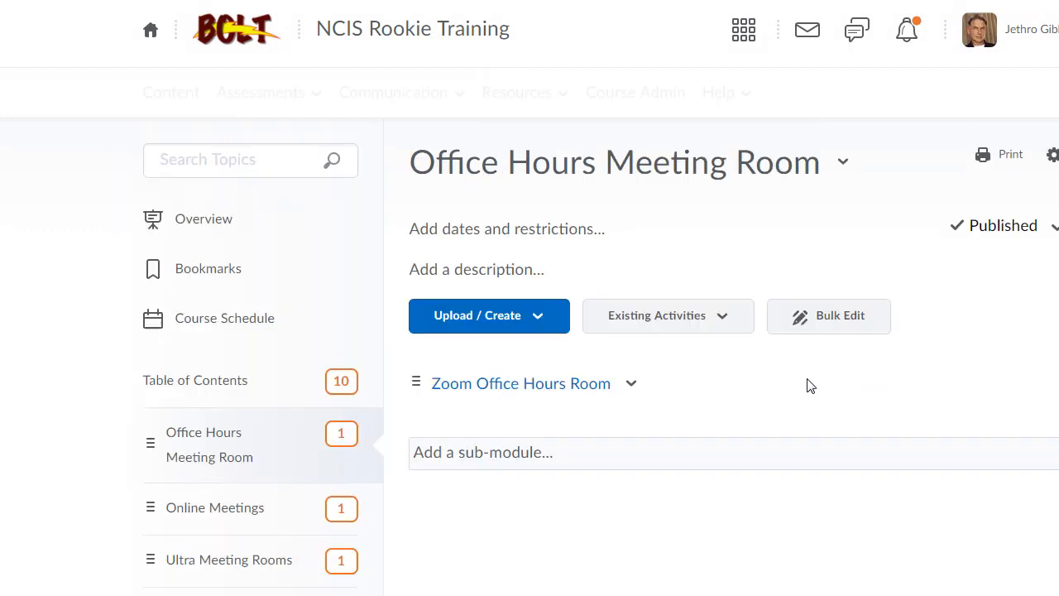